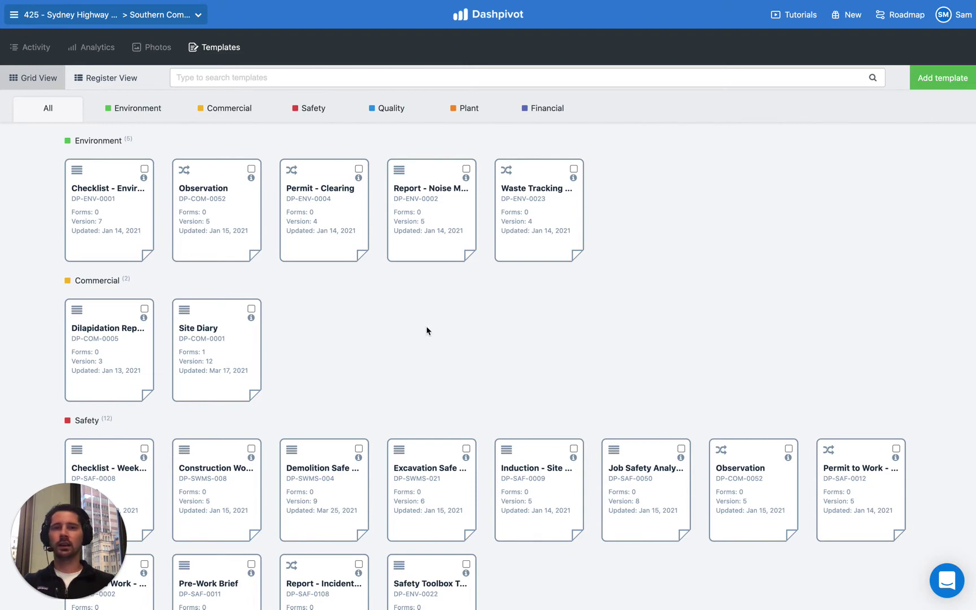
Open the Timesheet template from the Financial group of the template library
scroll(300, 339, down, 5)
scroll(300, 340, down, 3)
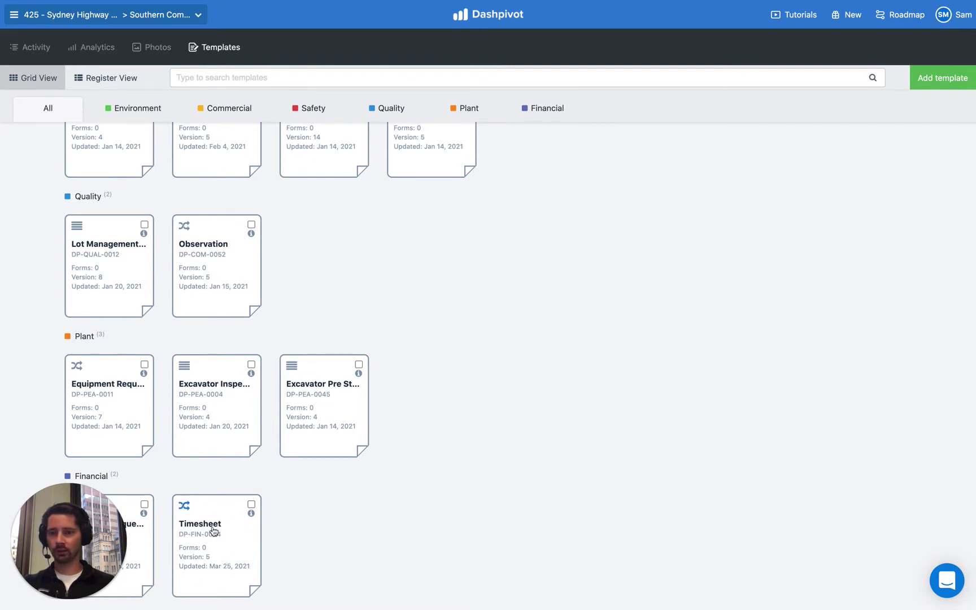
click(242, 532)
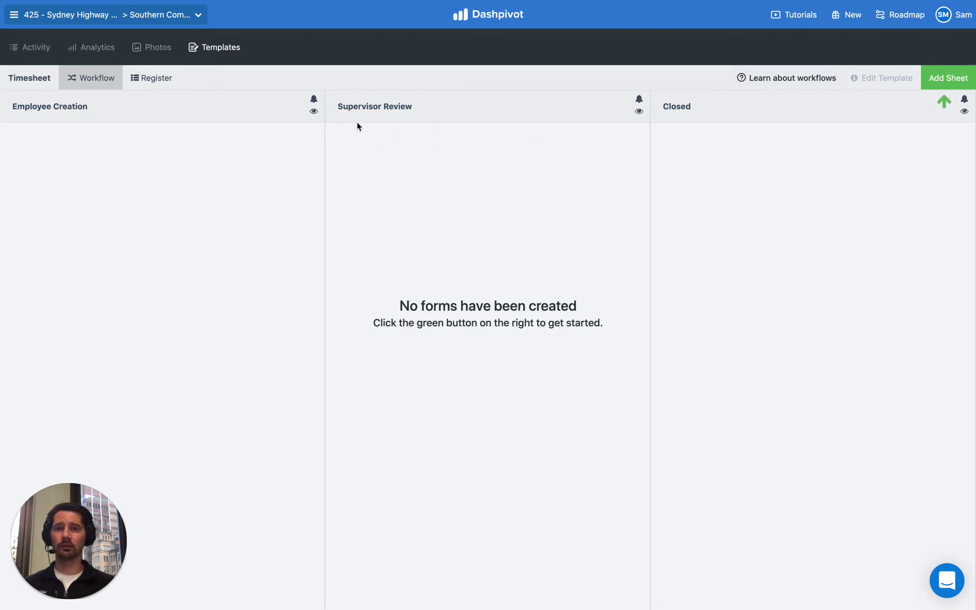
drag(338, 108, 381, 107)
click(400, 152)
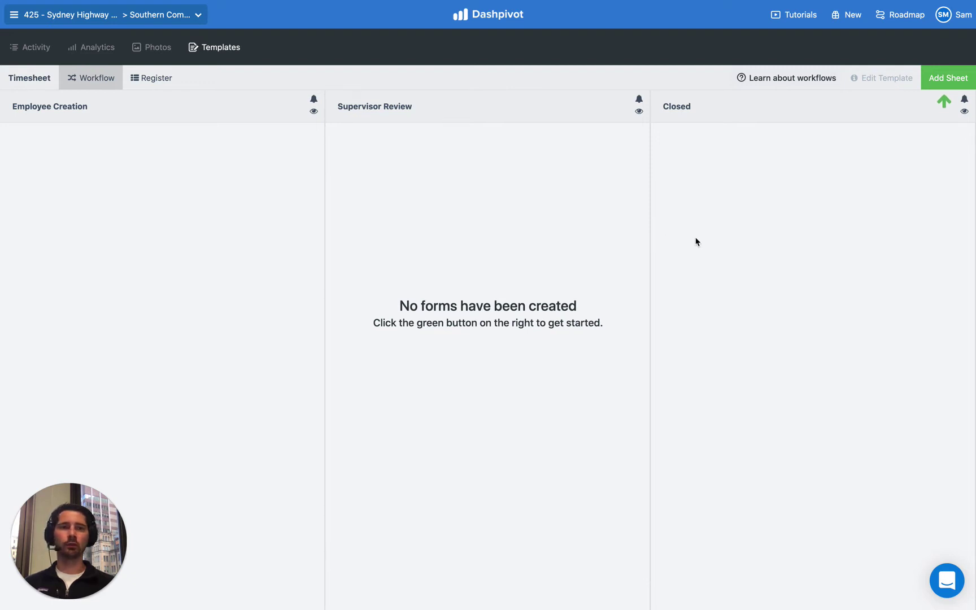
Add a new timesheet sheet and set its week from 22/03/2021 to 28/03/2021
click(940, 84)
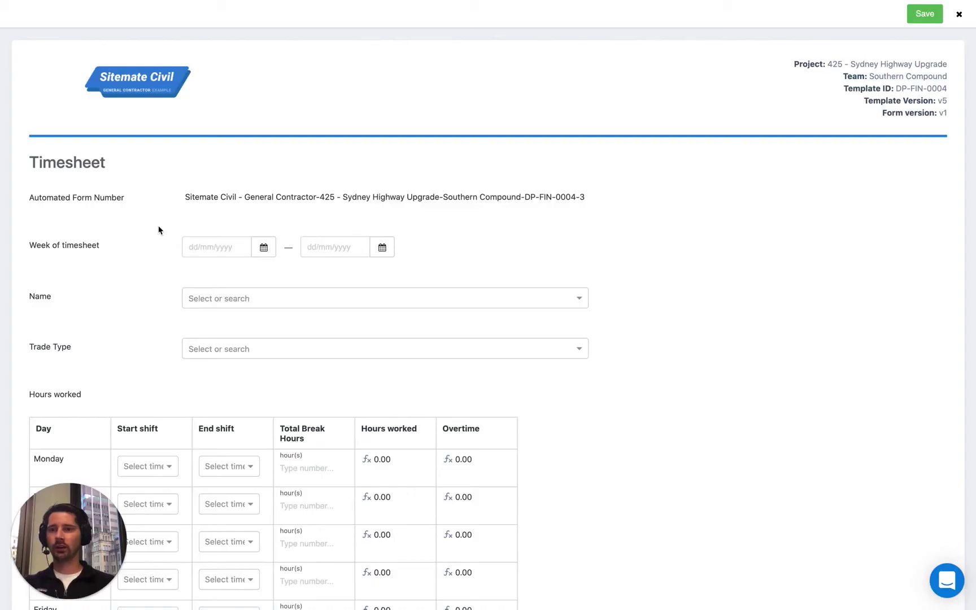
scroll(165, 287, down, 2)
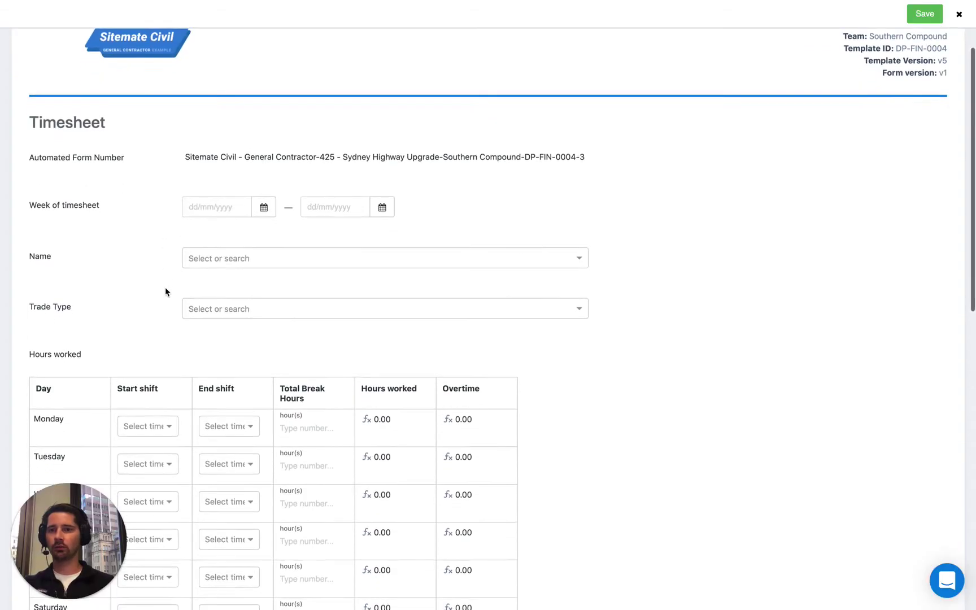
scroll(176, 298, down, 1)
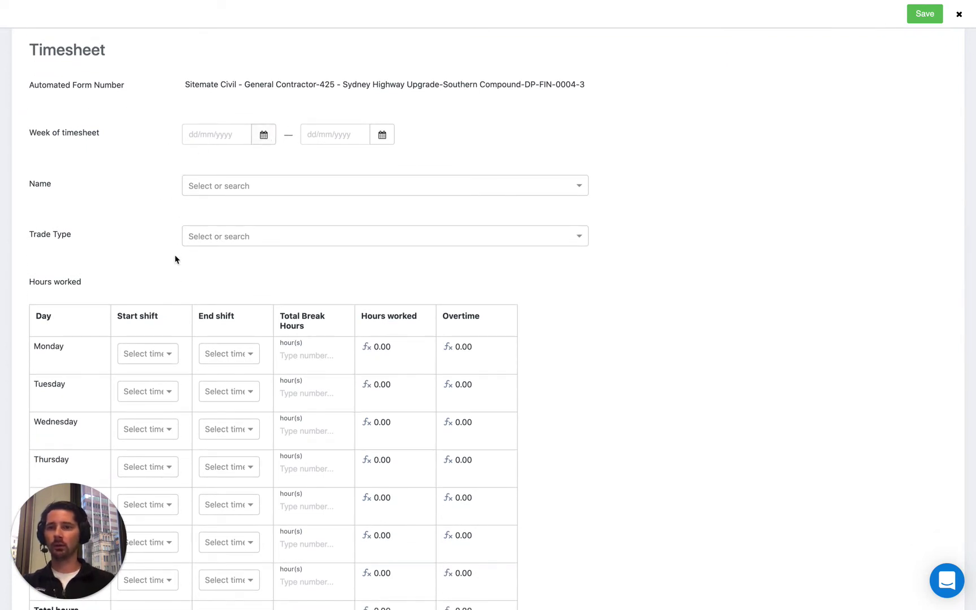
click(263, 135)
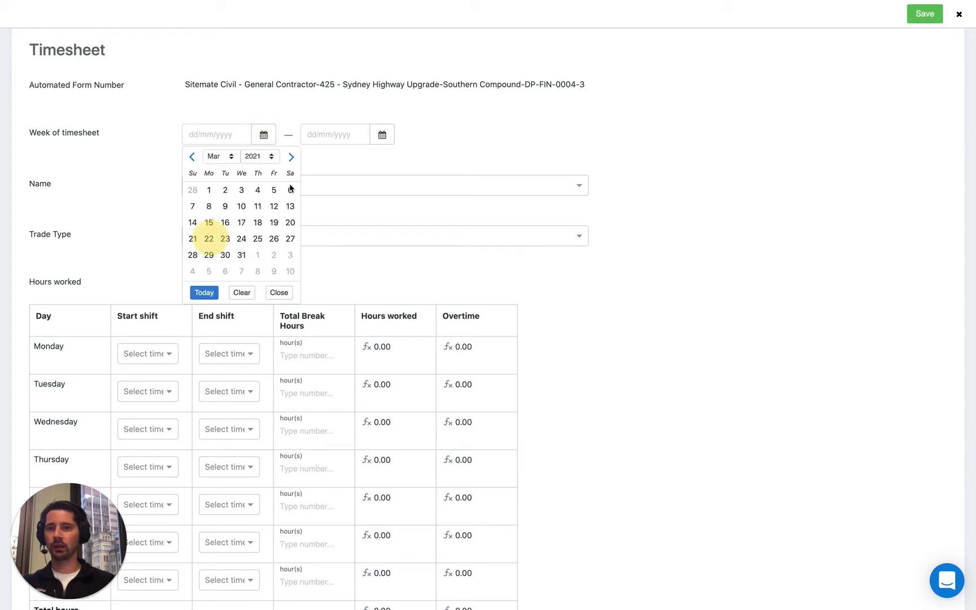
click(209, 239)
click(381, 135)
click(311, 254)
Select the employee's name and set the Trade Type to Crane Driver
click(236, 187)
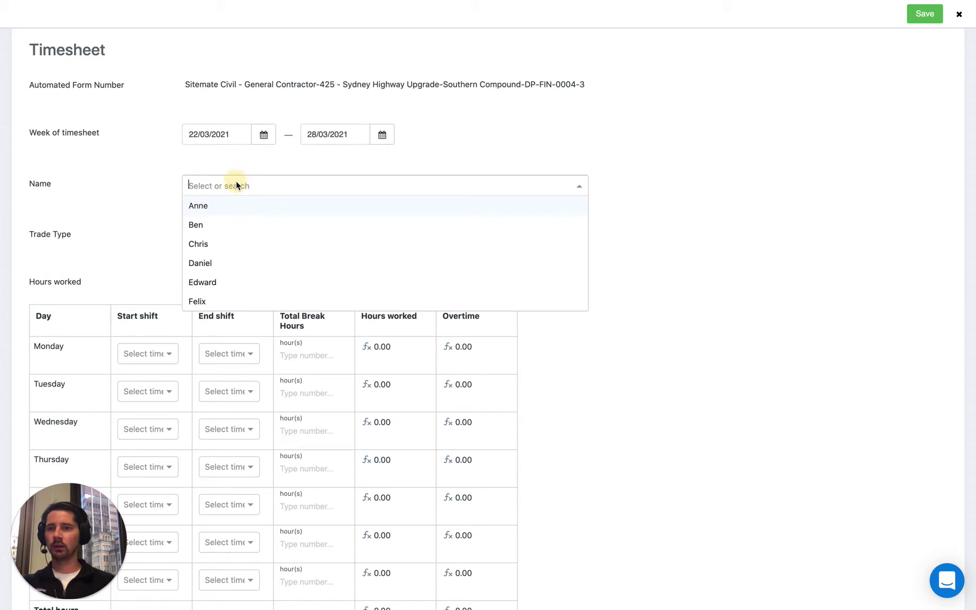
click(218, 249)
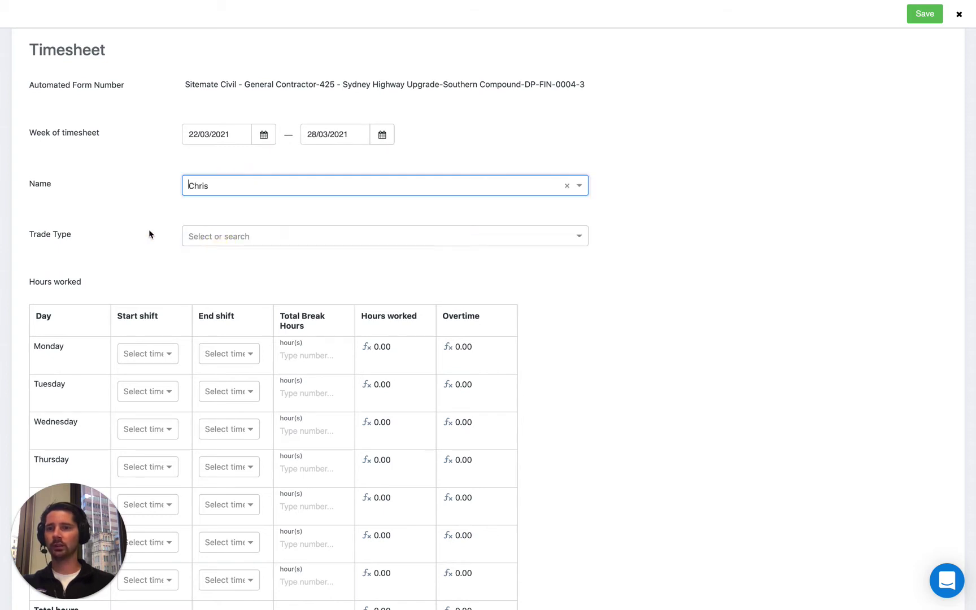
click(225, 242)
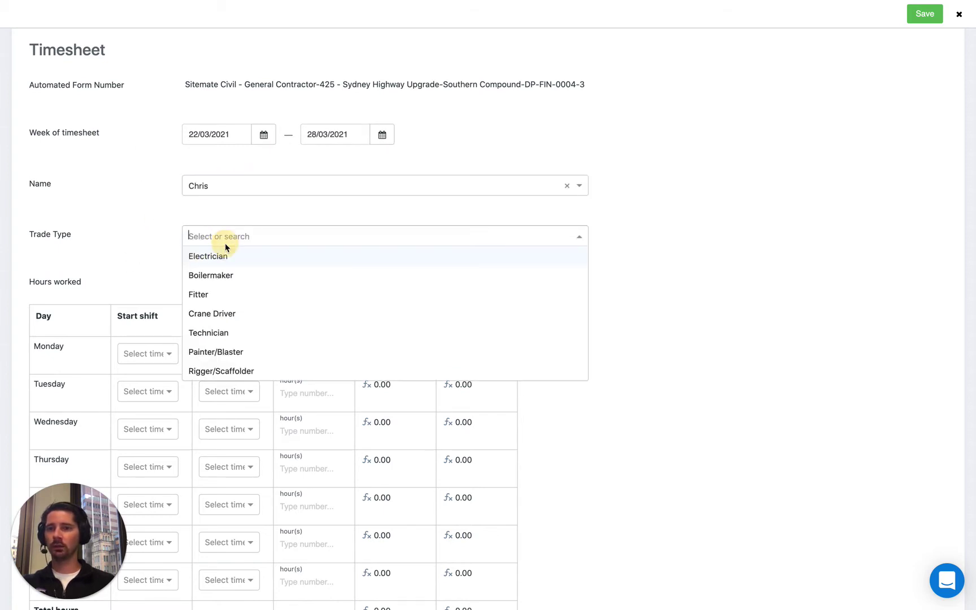
click(236, 316)
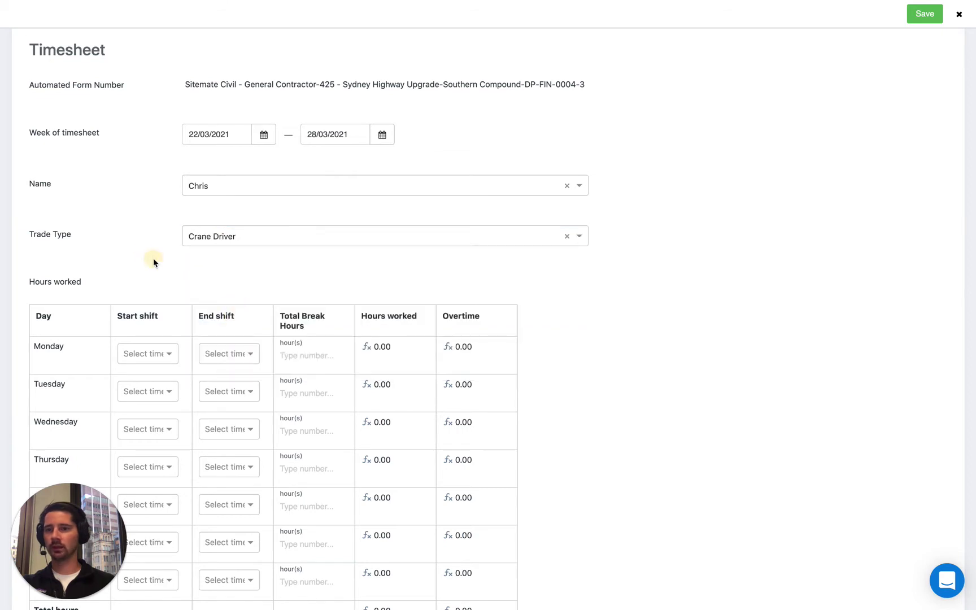
Fill in Monday in the Hours worked table with start shift 07:00, end shift 16:30 and 0.5 break hours
scroll(153, 260, down, 2)
scroll(154, 260, down, 2)
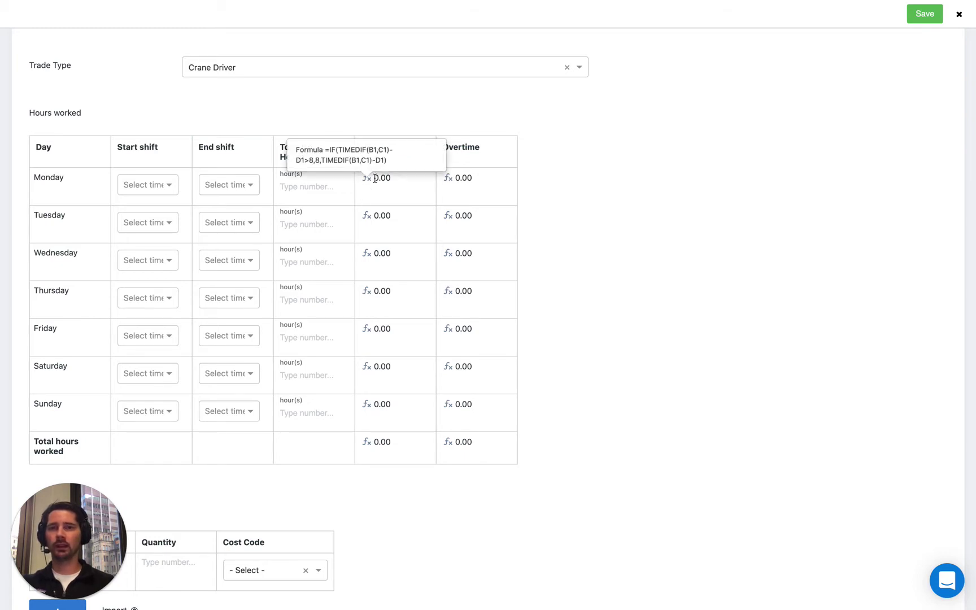
drag(361, 148, 404, 149)
click(387, 165)
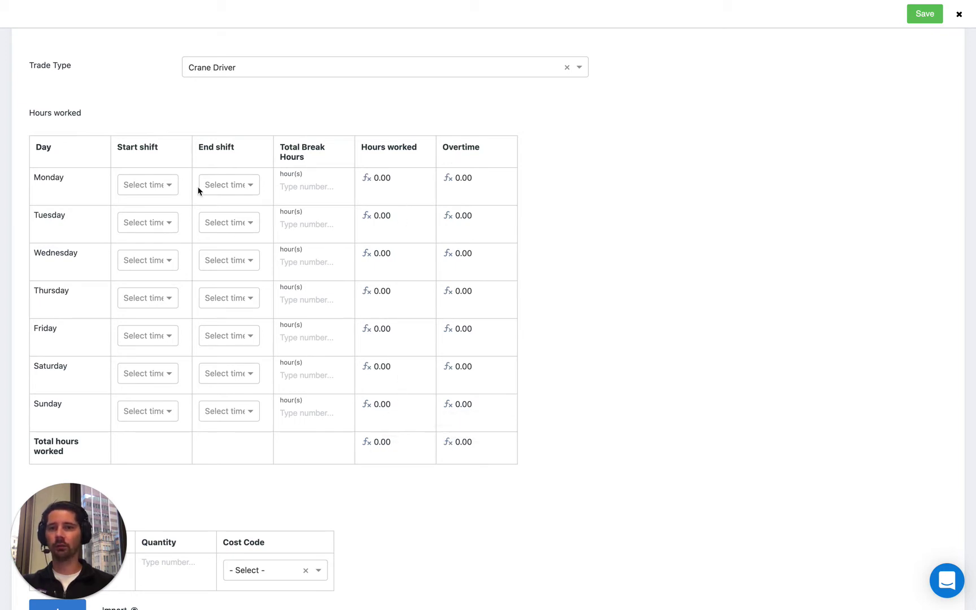
click(142, 188)
text(7)
click(144, 209)
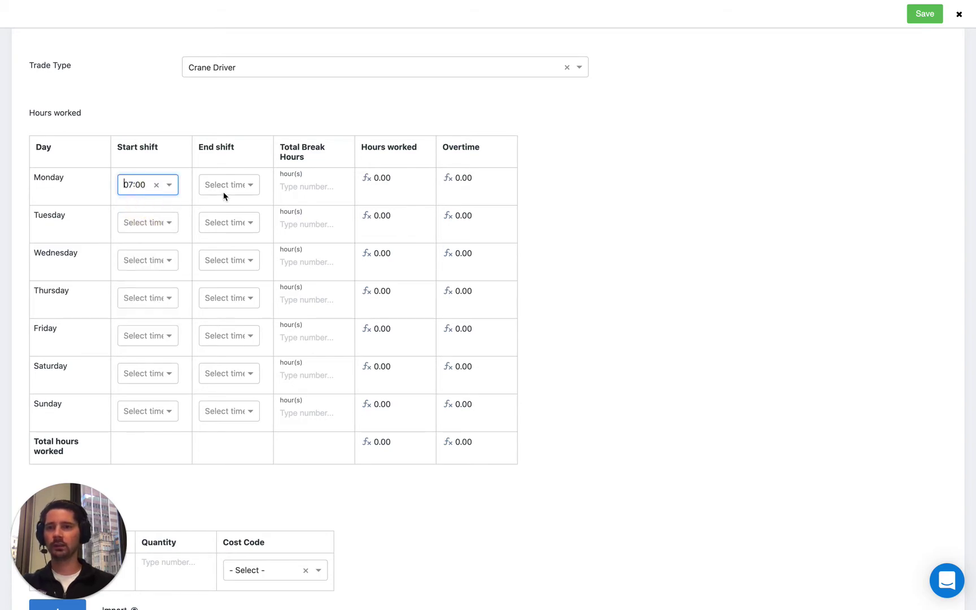
click(212, 192)
text(1)
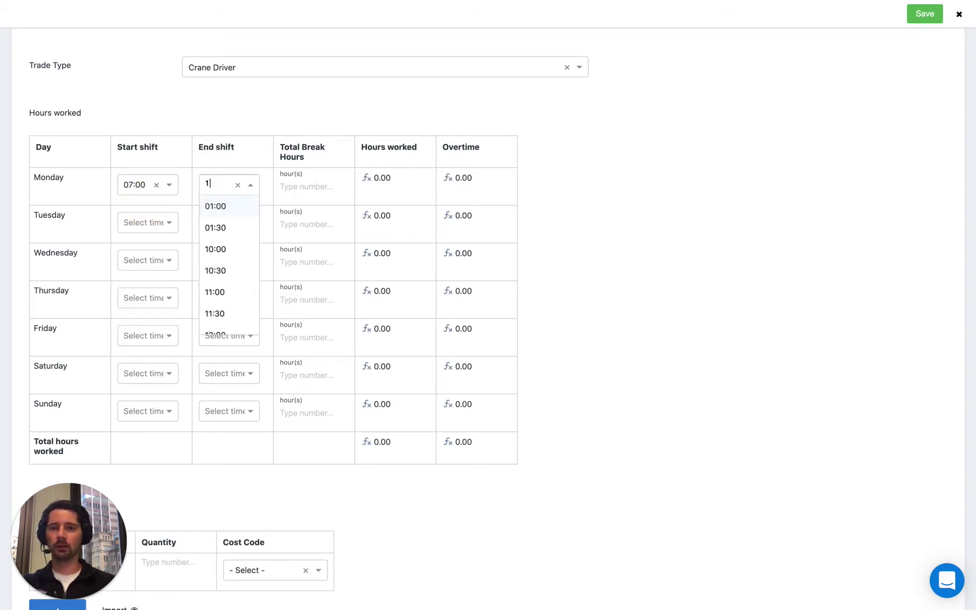
text(6)
click(221, 227)
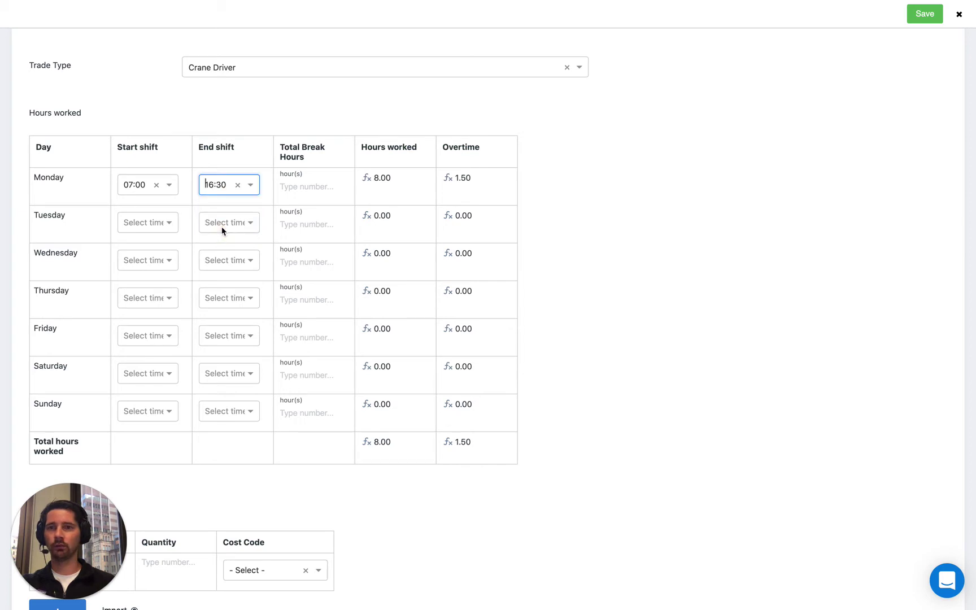
click(302, 188)
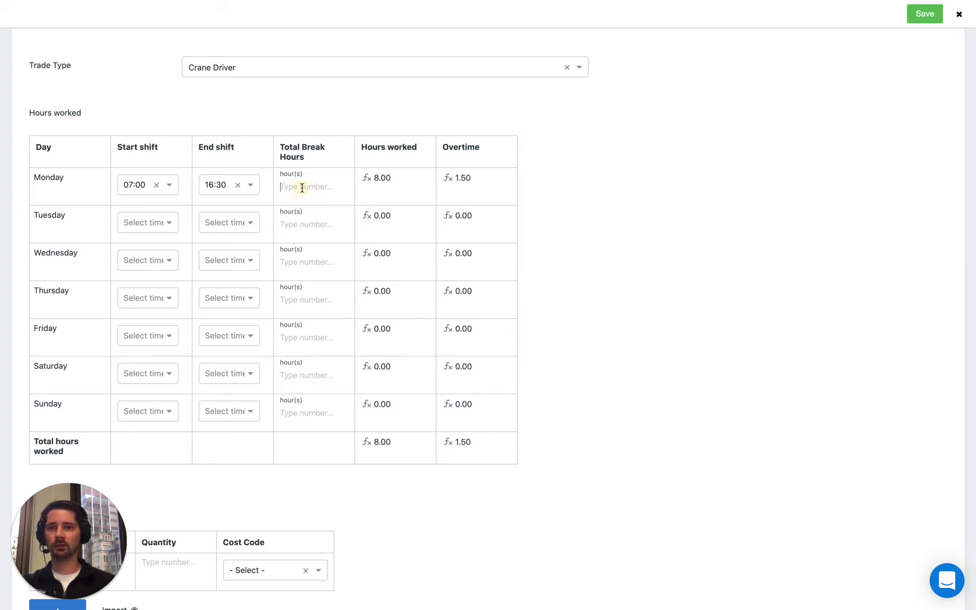
text(0.5)
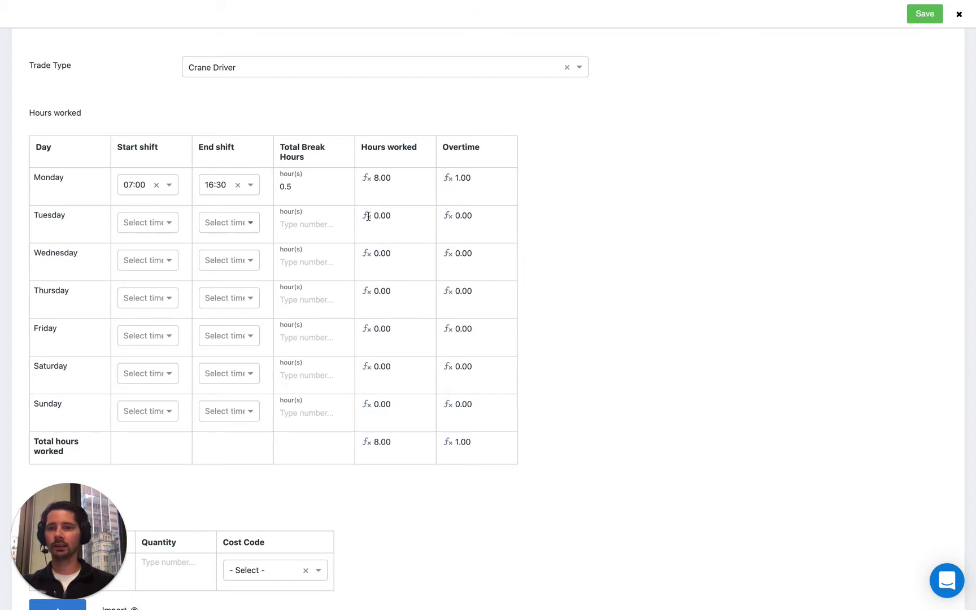
Fill in Tuesday with start shift 07:00, end shift 17:00 and 0.5 break hours, and save the timesheet
click(132, 224)
text(7)
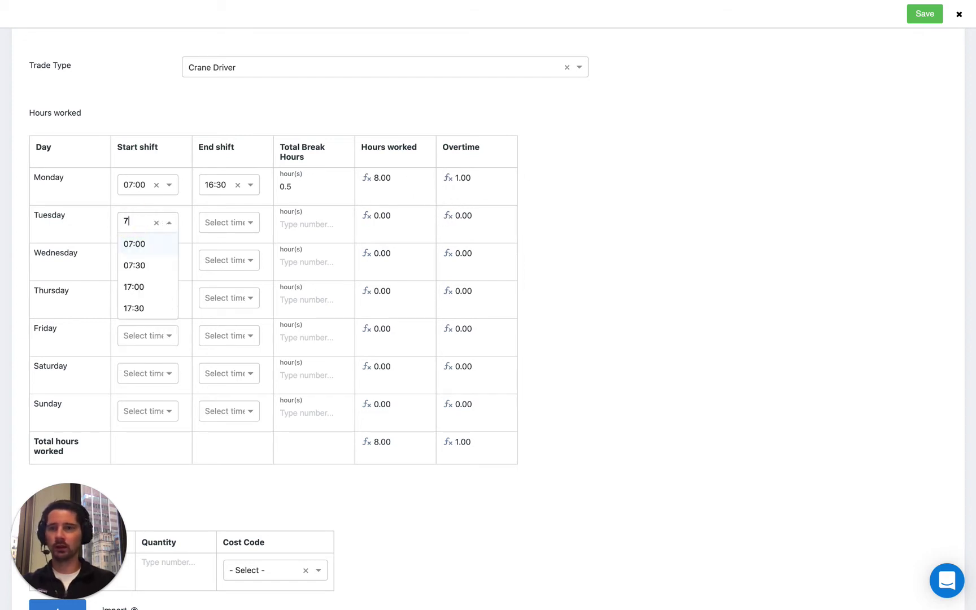
click(138, 244)
click(214, 226)
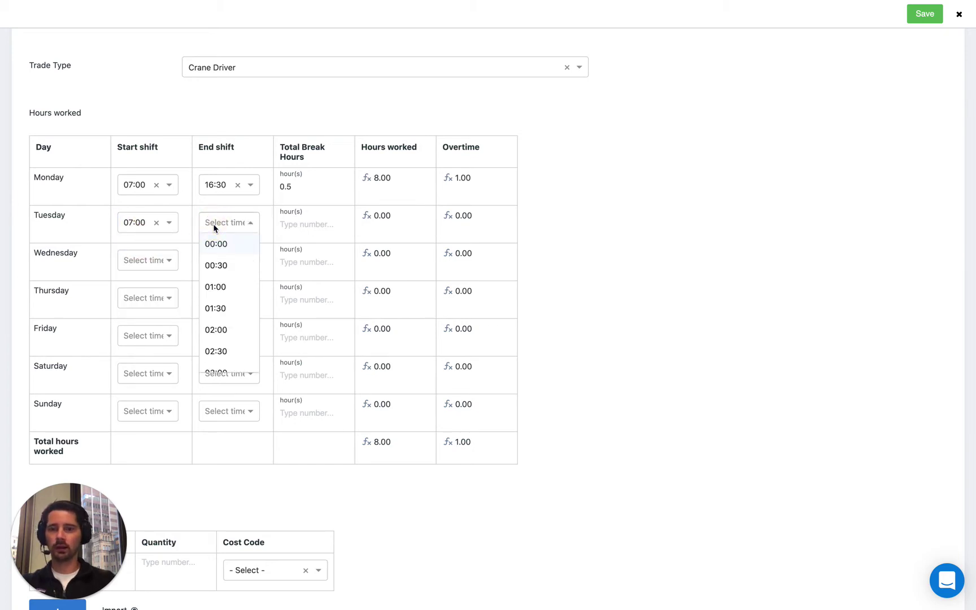
text(17)
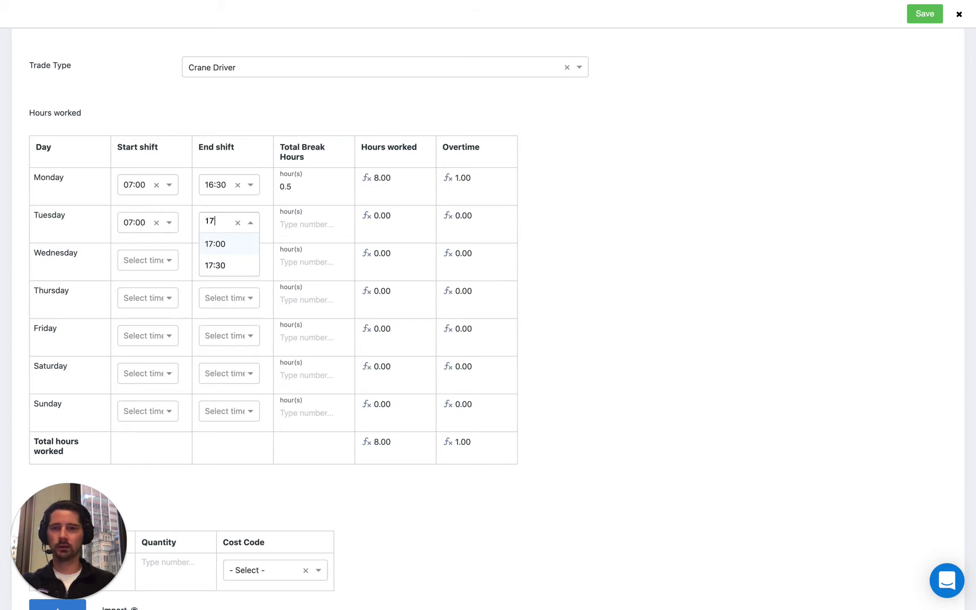
click(230, 245)
click(308, 225)
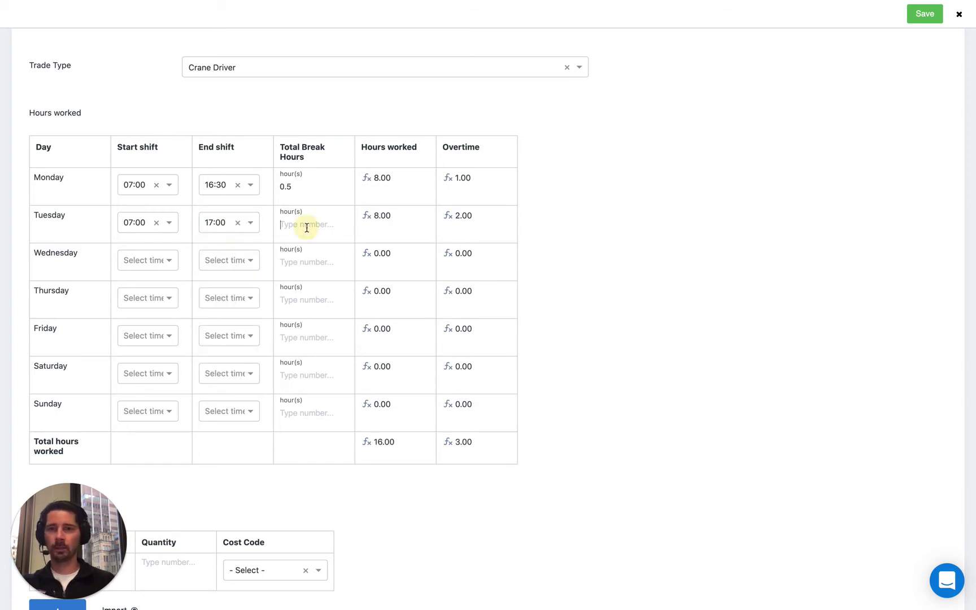
text(0.5)
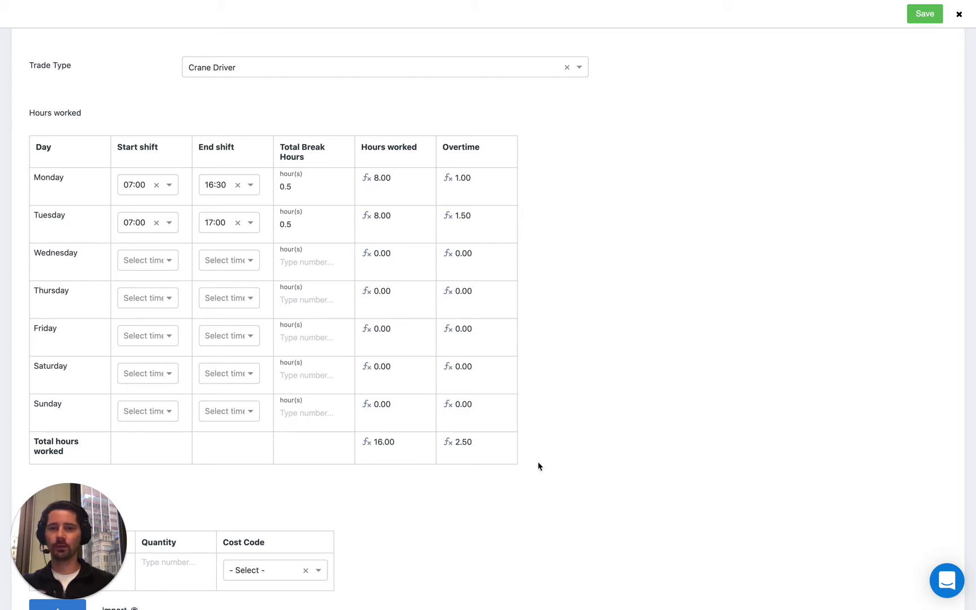
scroll(553, 347, up, 5)
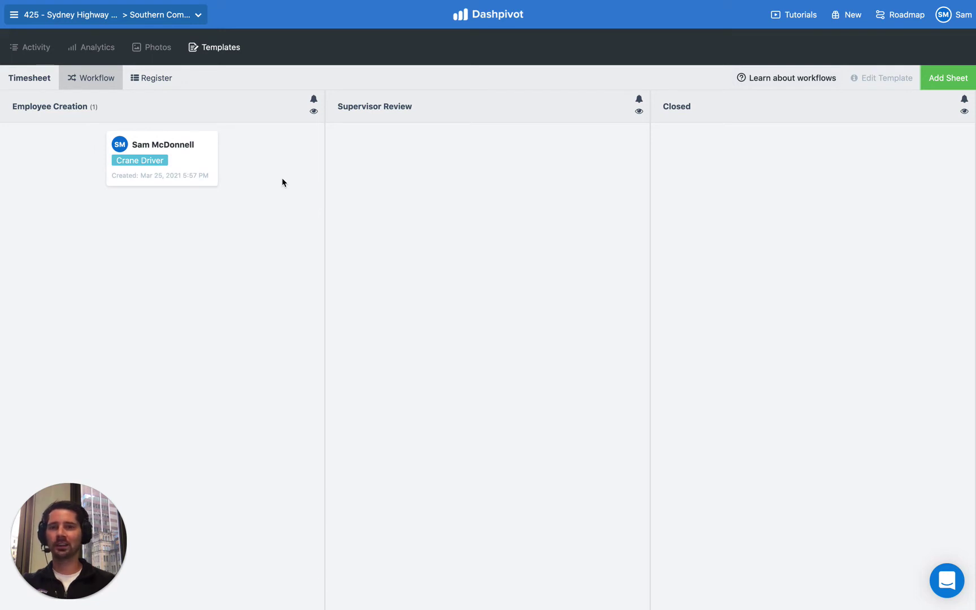
Add a supervisor as the person notified when a form enters the Supervisor Review column
drag(339, 108, 381, 116)
click(377, 123)
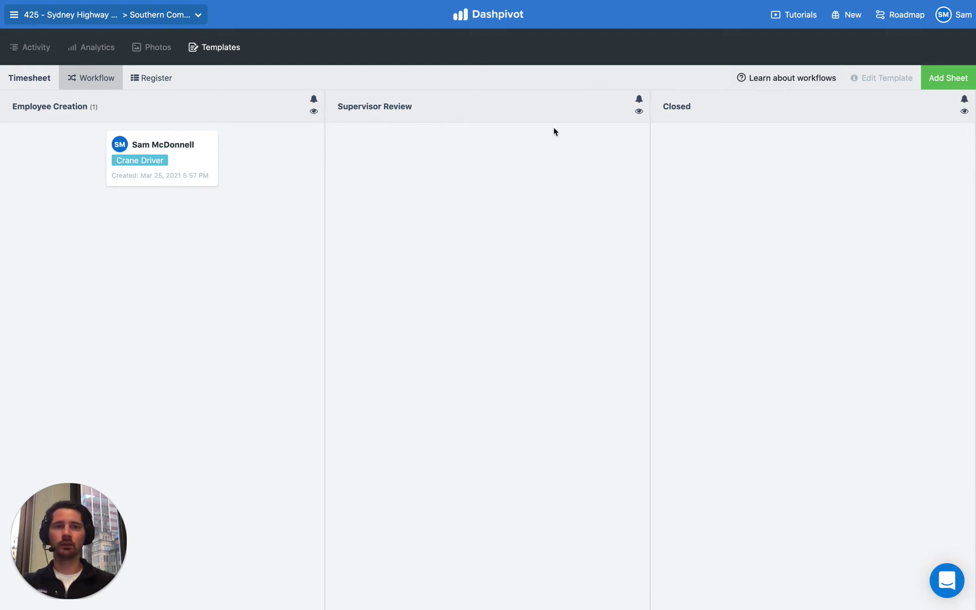
click(639, 113)
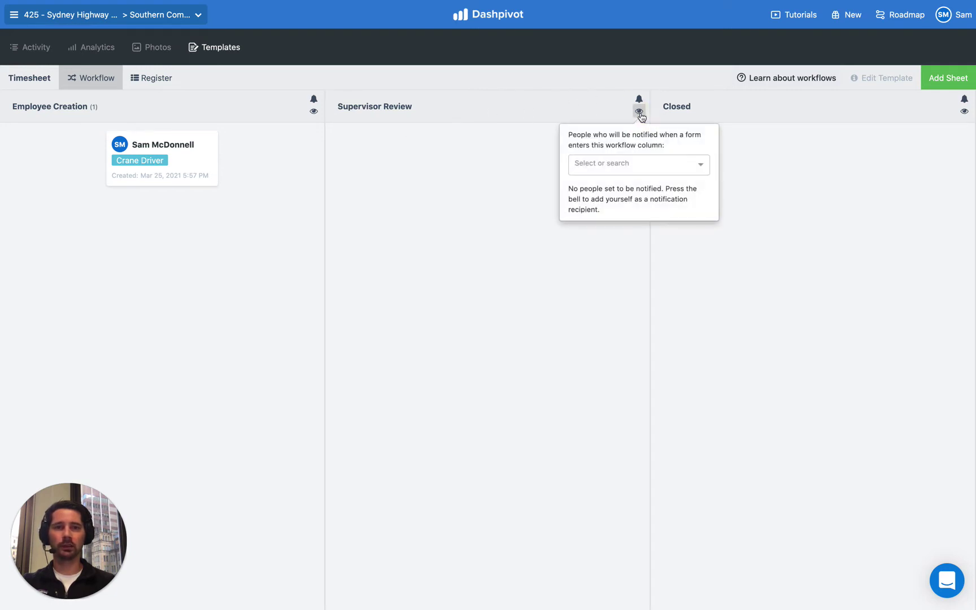
click(623, 165)
scroll(630, 259, down, 1)
scroll(636, 224, up, 1)
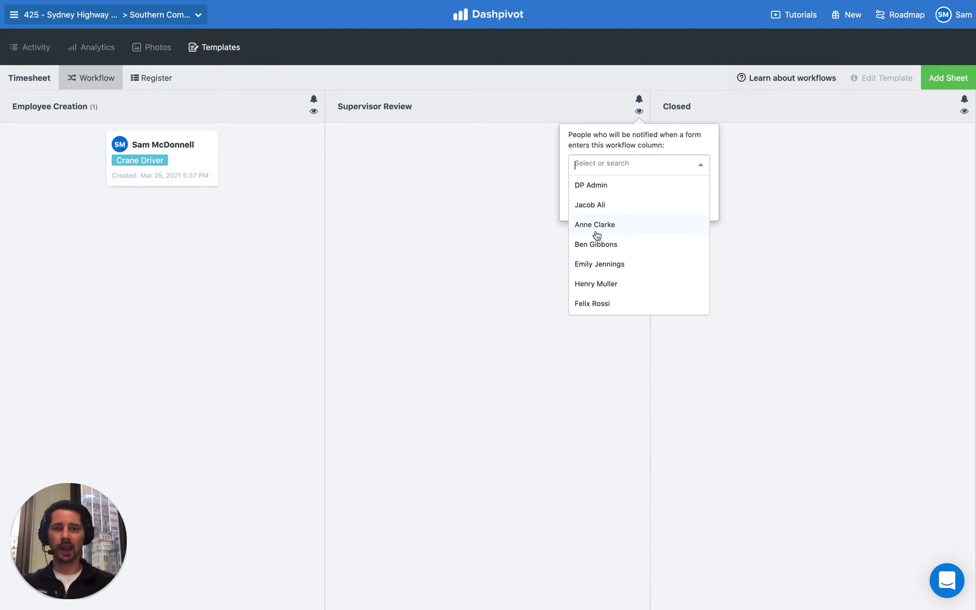
click(625, 230)
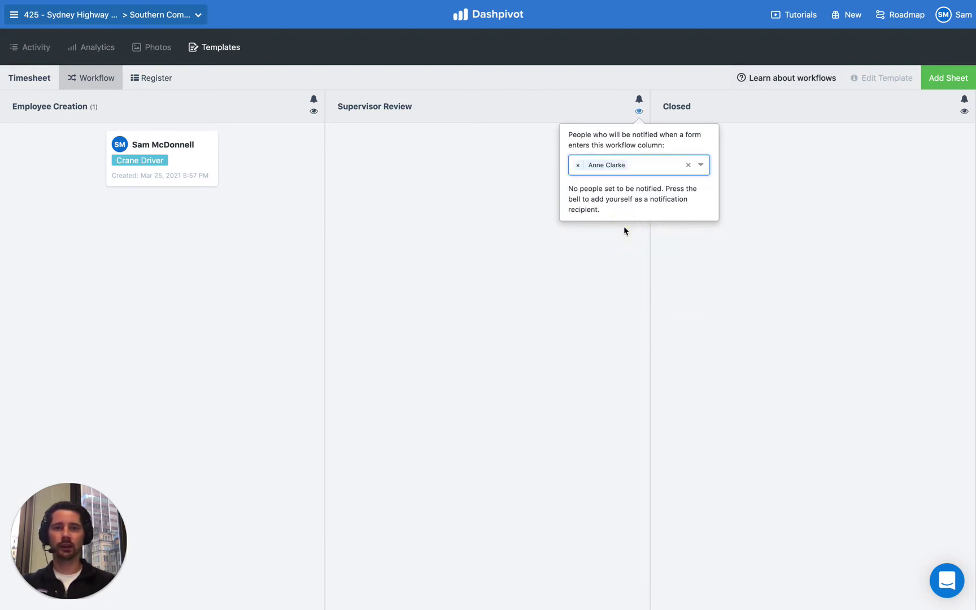
click(562, 245)
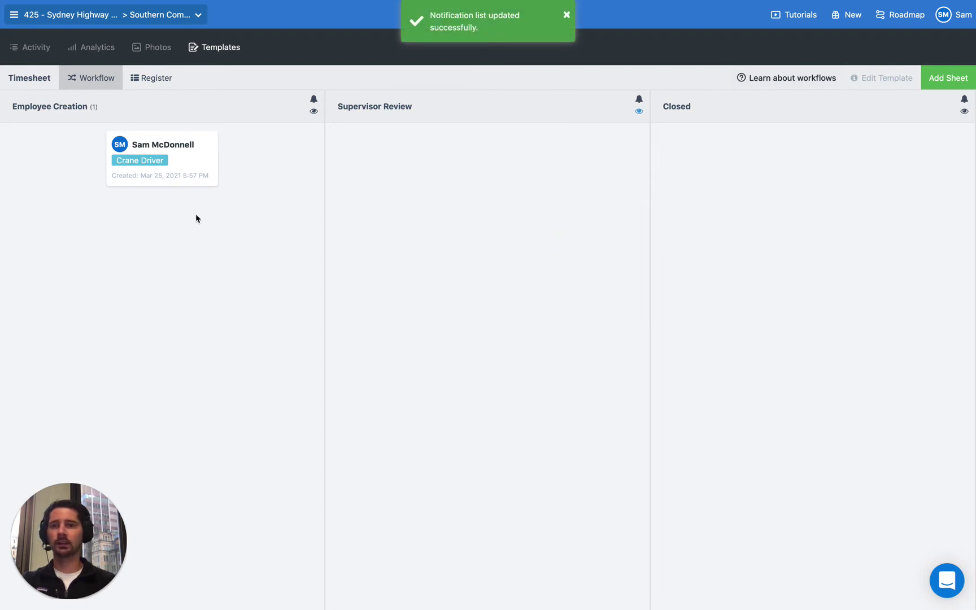
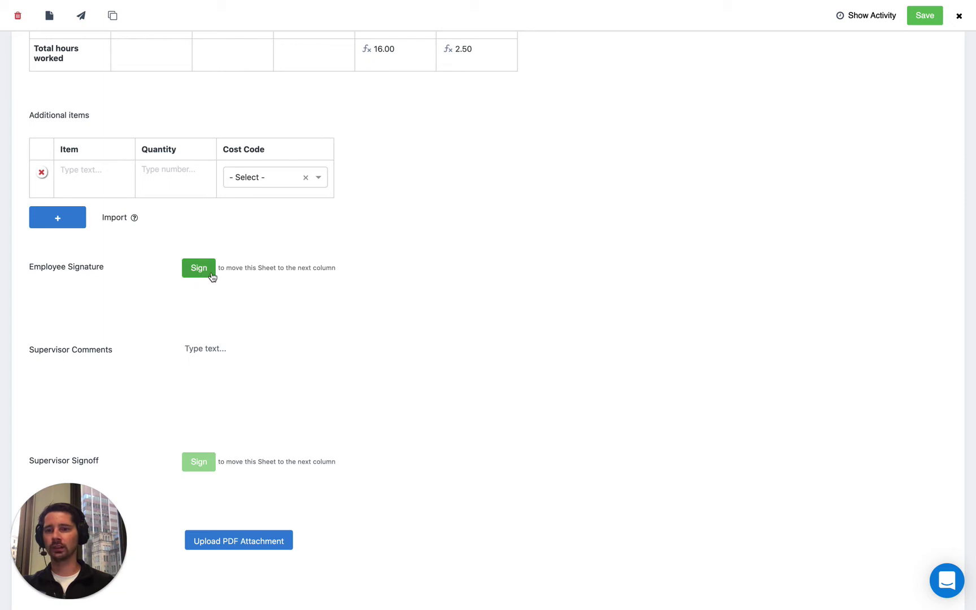
Sign the timesheet's Employee Signature to send it to Supervisor Review, and check the signed form down to the supervisor sign-off
click(199, 268)
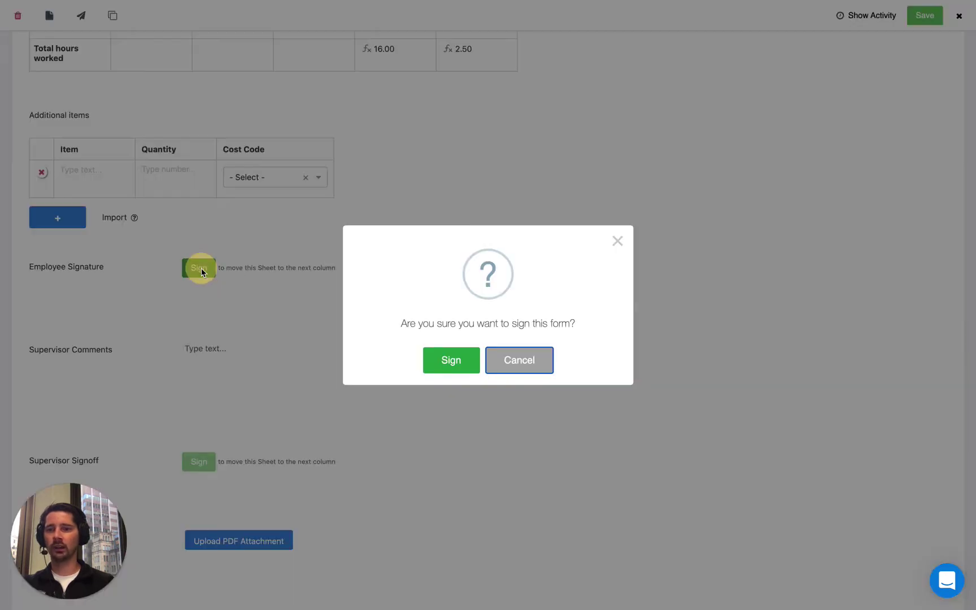
click(446, 357)
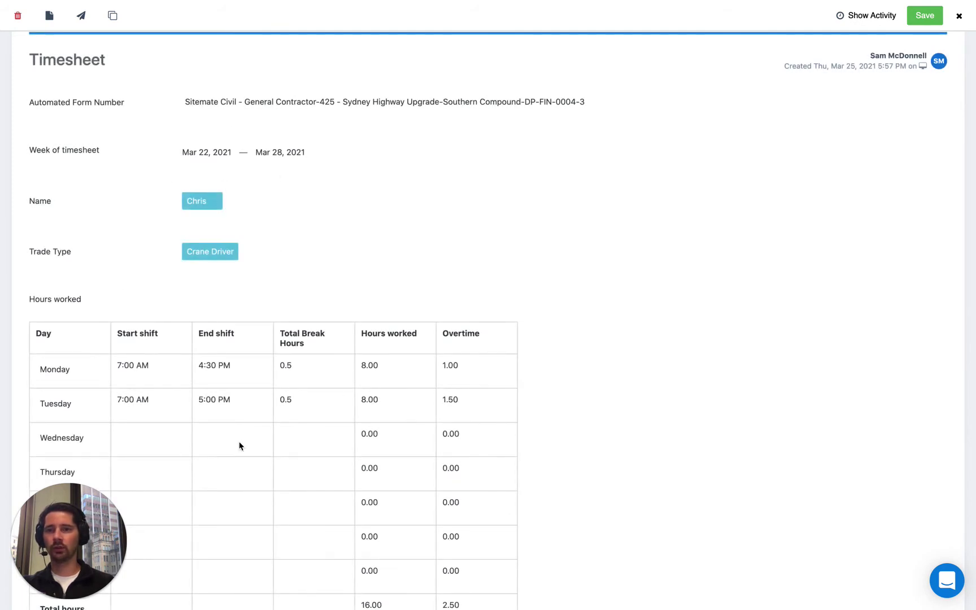
scroll(240, 445, down, 2)
scroll(423, 251, down, 2)
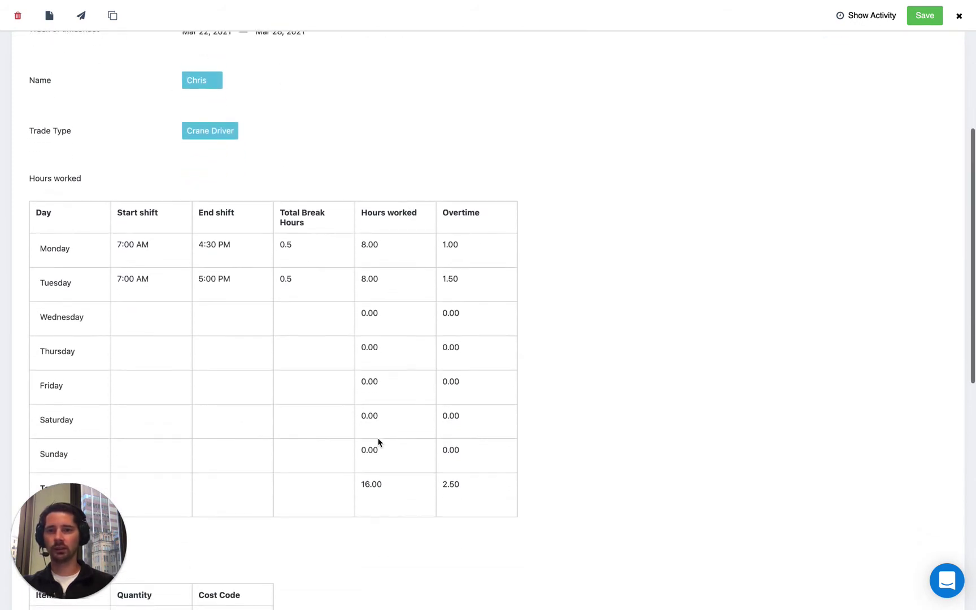
scroll(377, 444, down, 10)
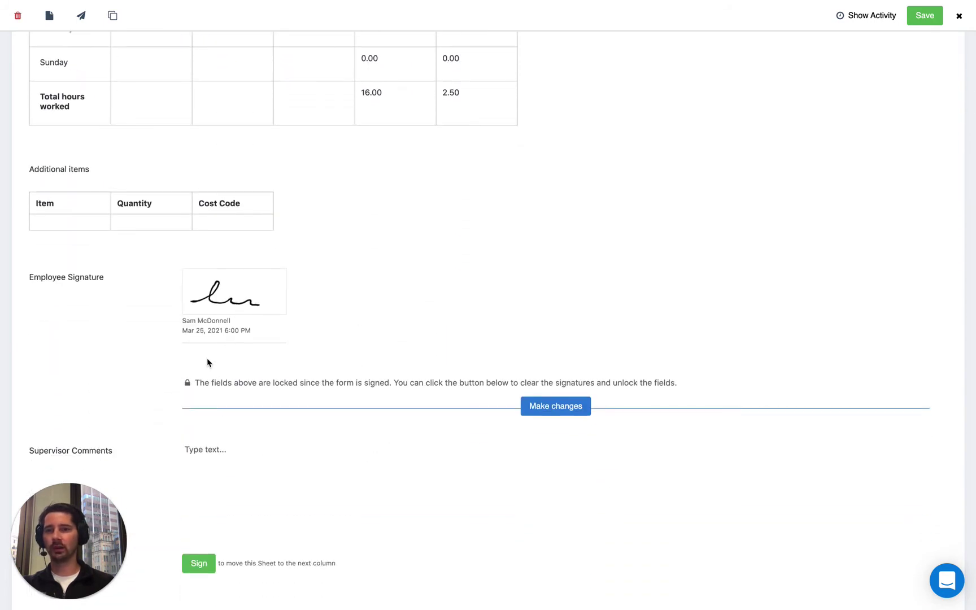
scroll(205, 381, down, 3)
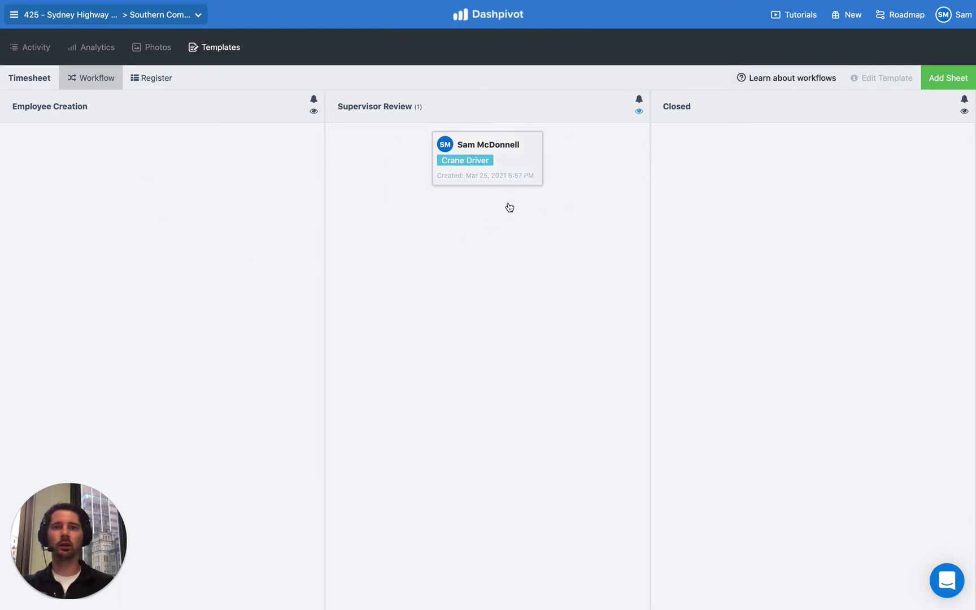
Check who is set to be notified when a form enters the Supervisor Review workflow column
click(639, 112)
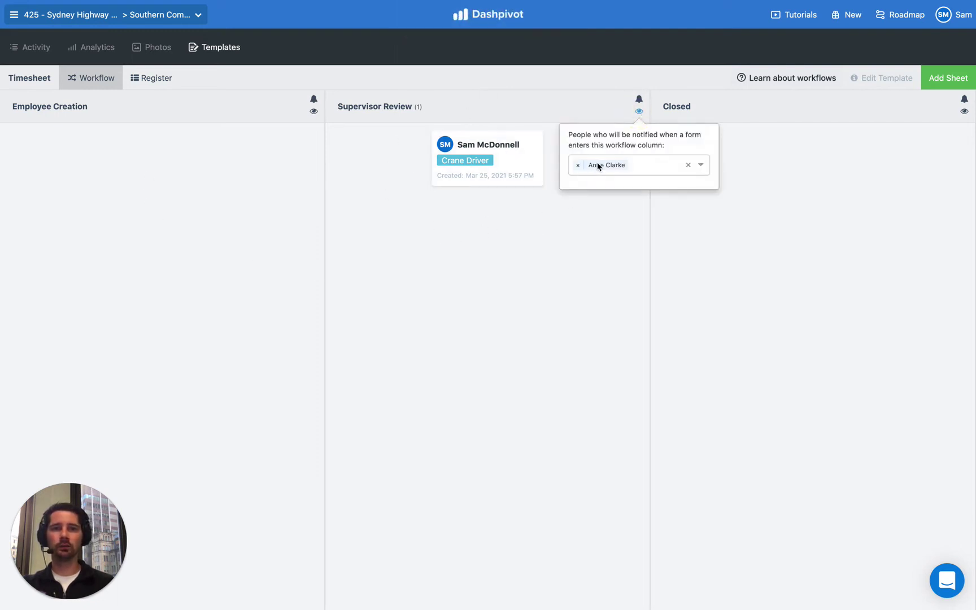
click(575, 222)
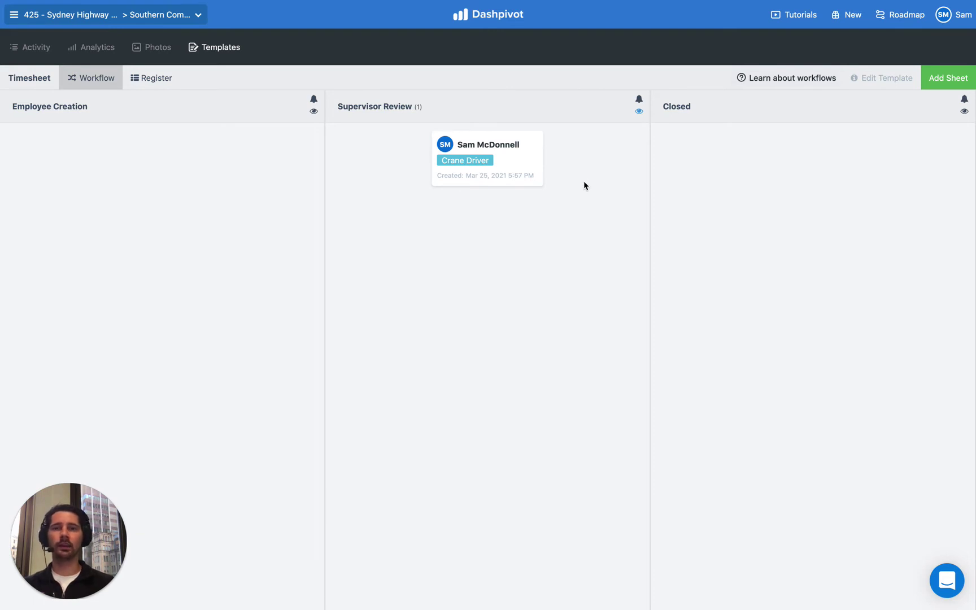
drag(342, 110, 424, 109)
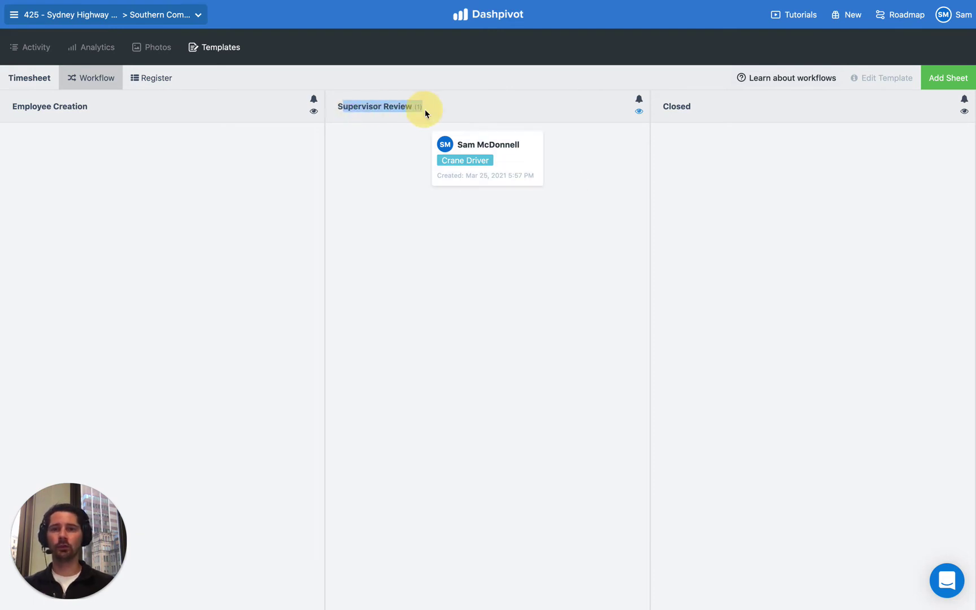
click(475, 104)
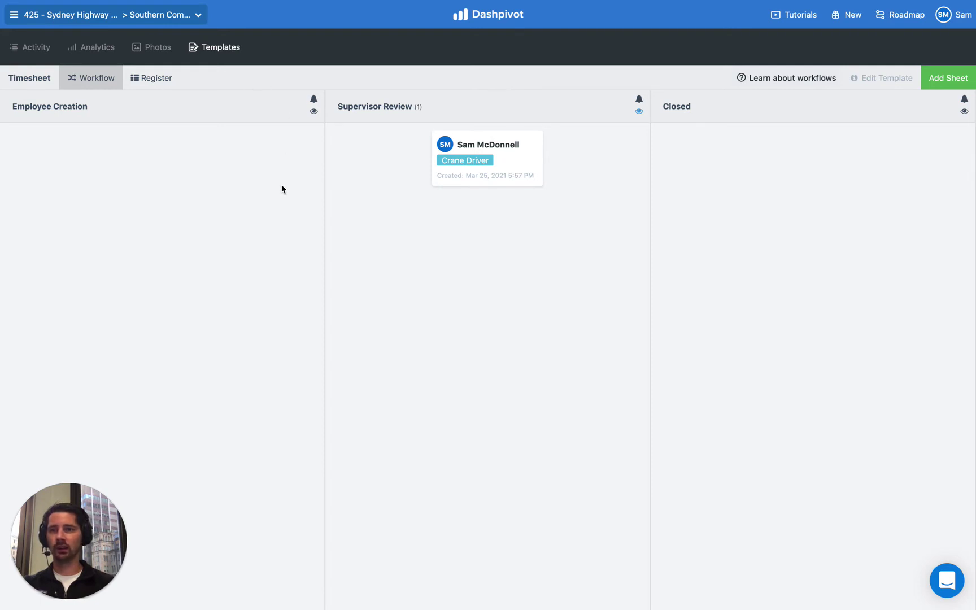
Open the Timesheet template under Financial in the Sitemate Civil home folder's Template Library for editing
click(107, 14)
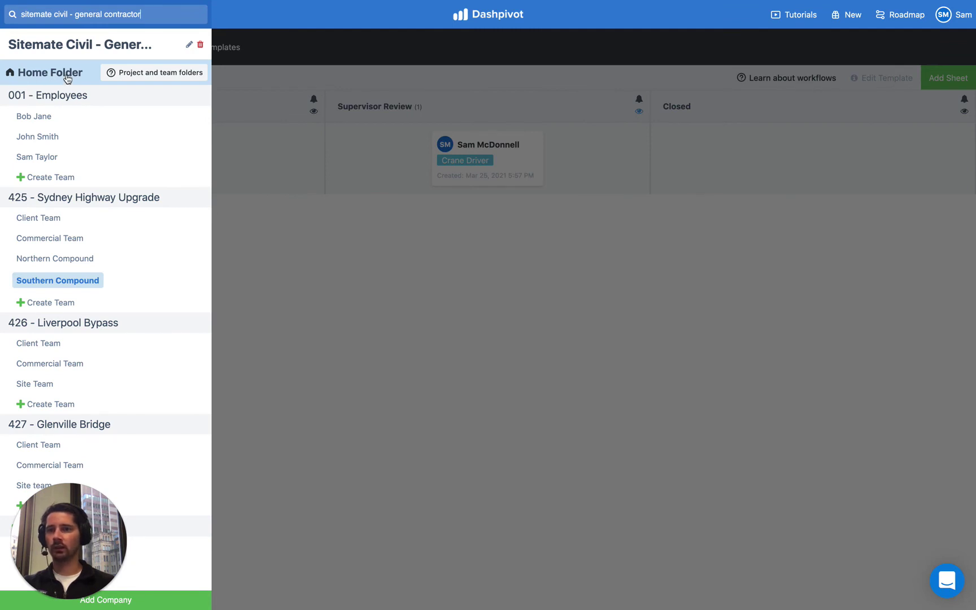
click(66, 76)
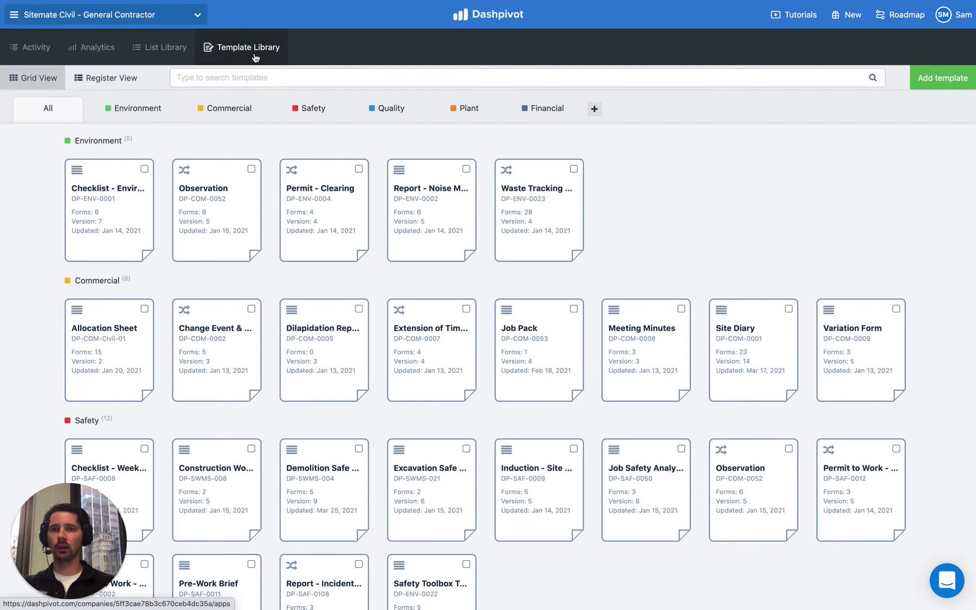
scroll(270, 190, down, 10)
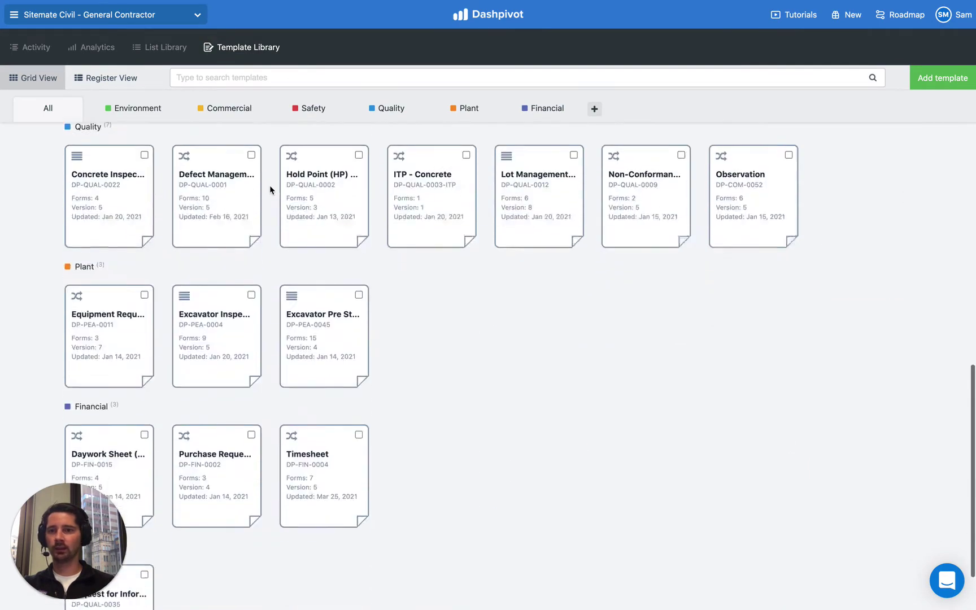
scroll(270, 190, down, 2)
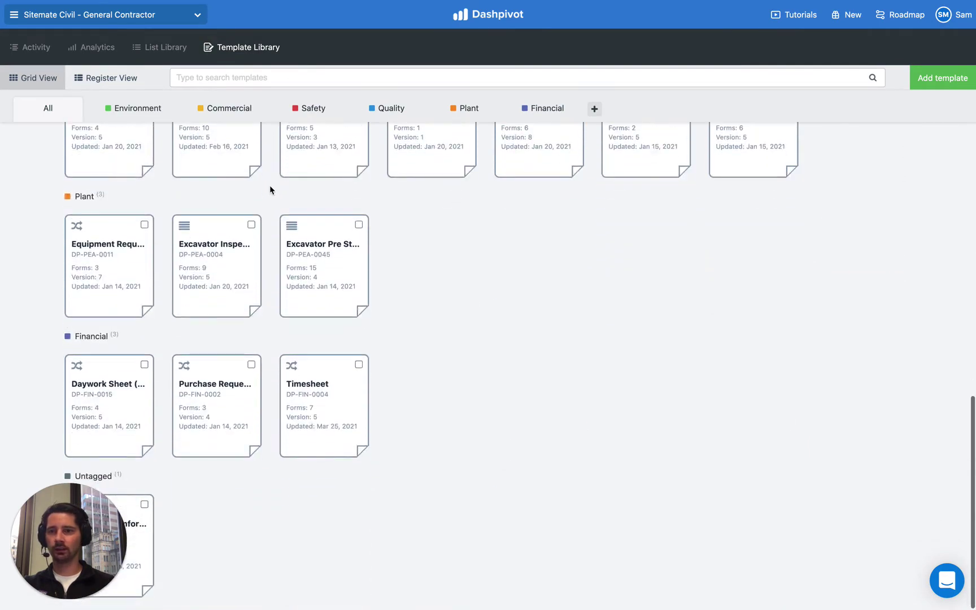
click(359, 365)
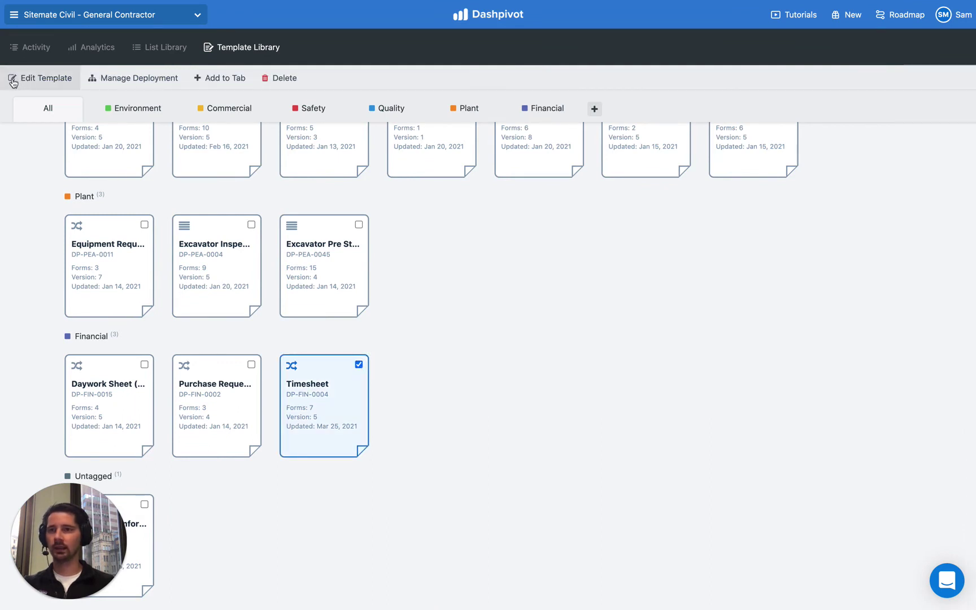
click(47, 79)
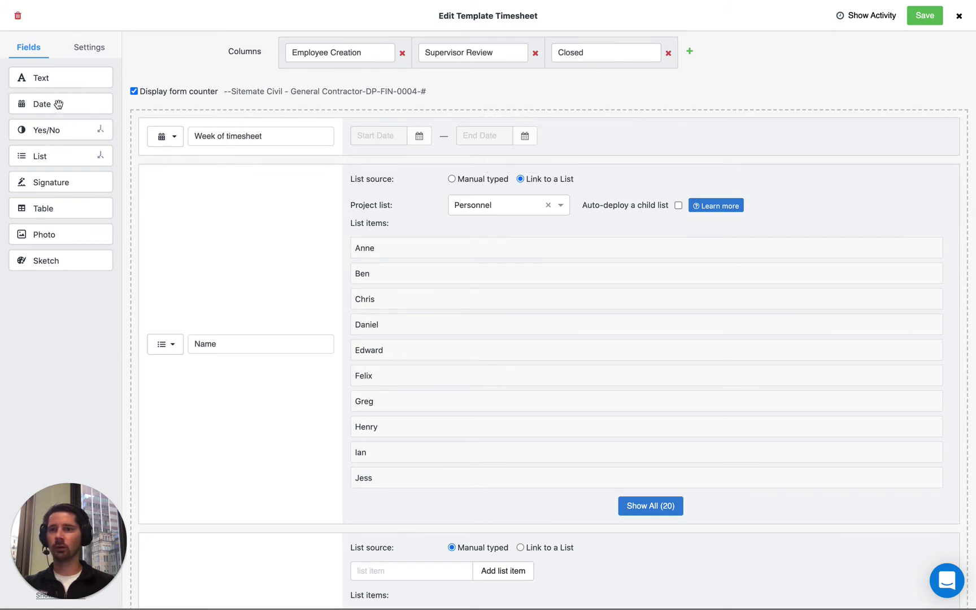
Try adding a Date field and a Text field below Week of timesheet, and remove both again
drag(59, 103, 170, 165)
drag(105, 128, 216, 165)
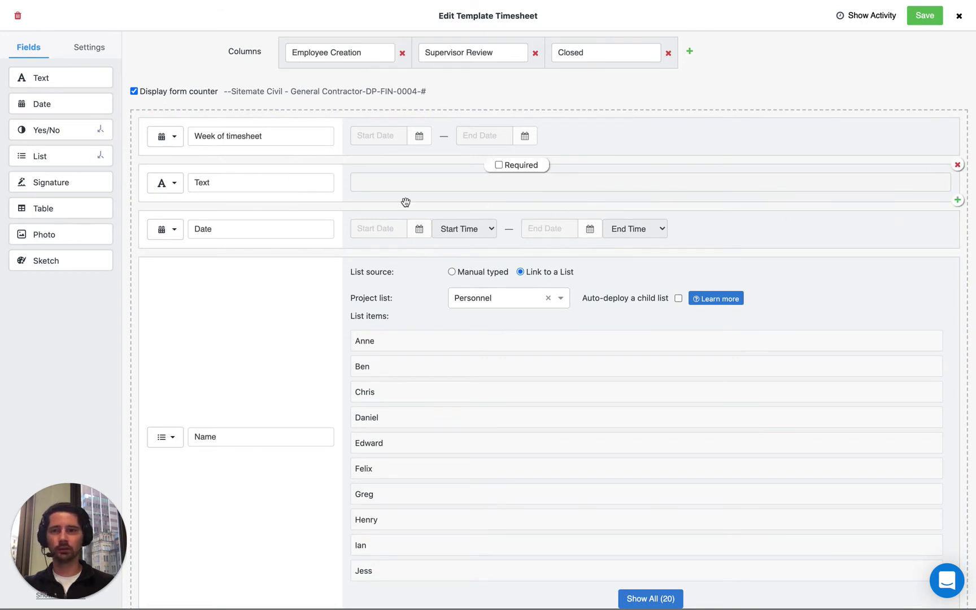
click(172, 225)
click(180, 206)
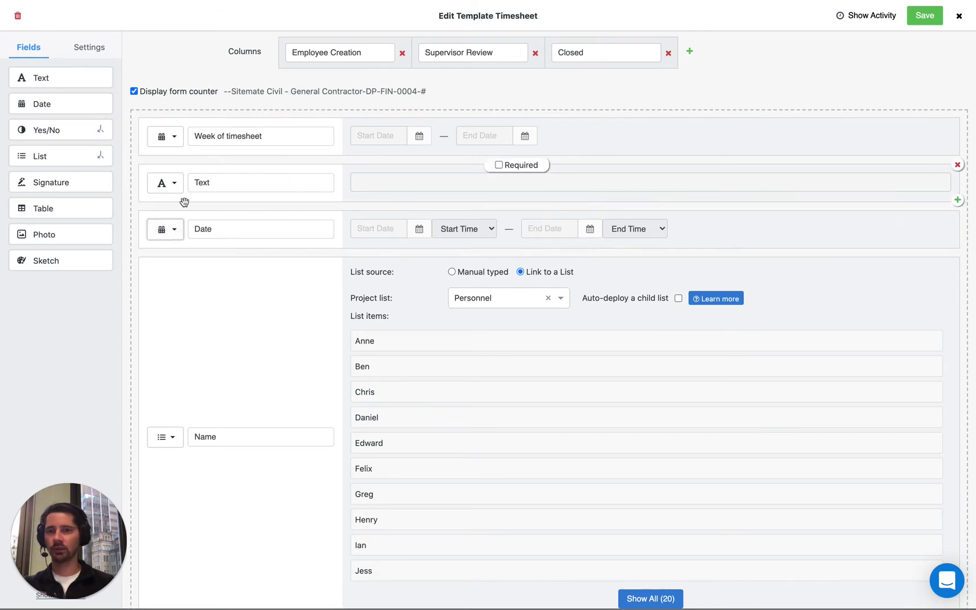
click(957, 165)
click(958, 164)
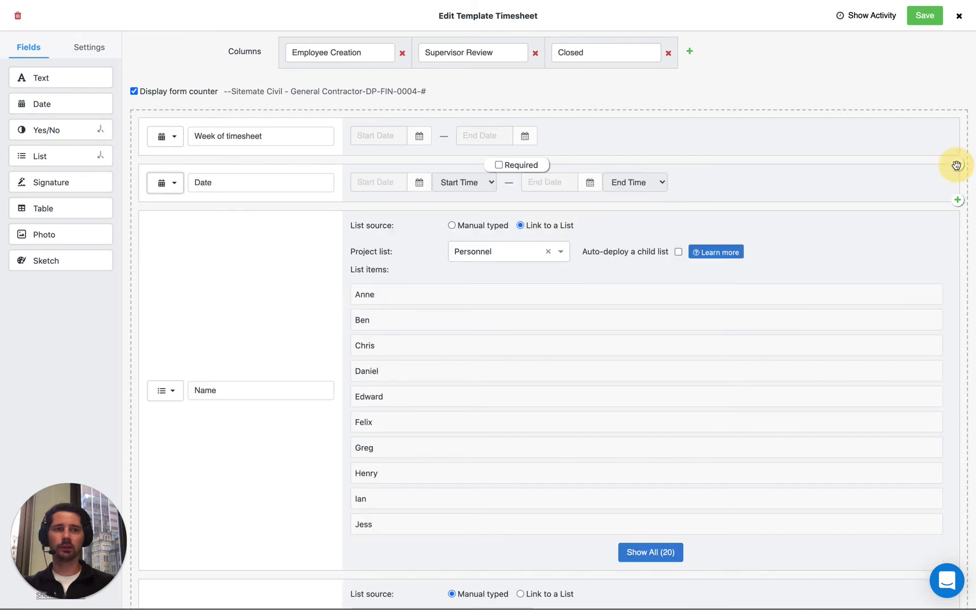
Examine the template's Name and Trade Type lists and the Hours worked table down to the Total hours worked row
scroll(314, 139, down, 5)
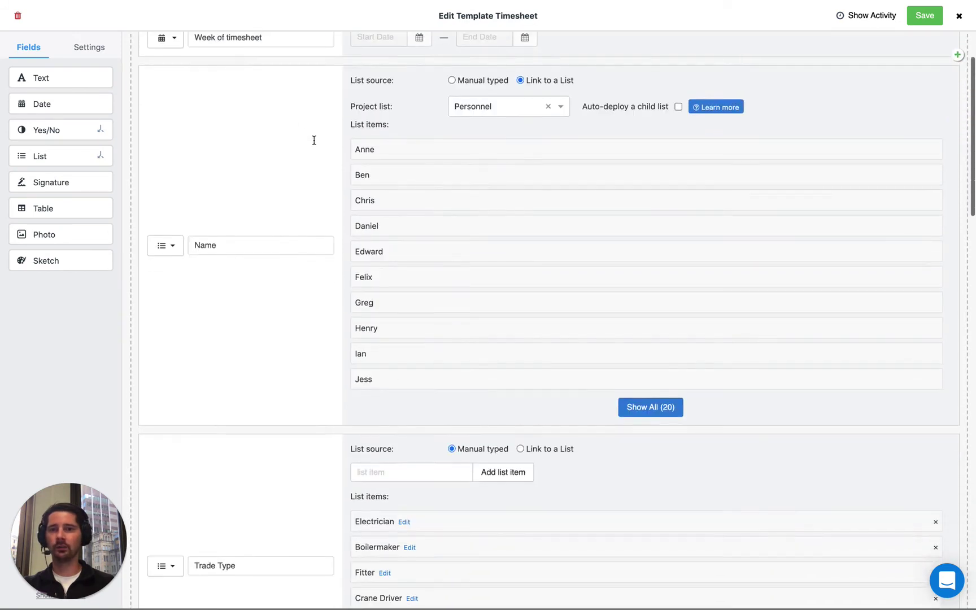
scroll(315, 144, down, 2)
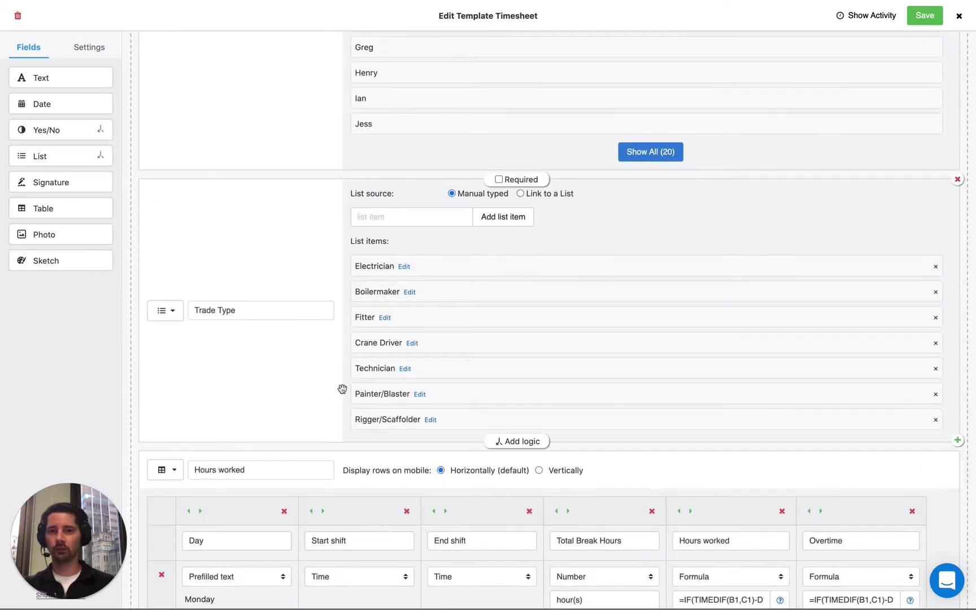
scroll(334, 403, down, 4)
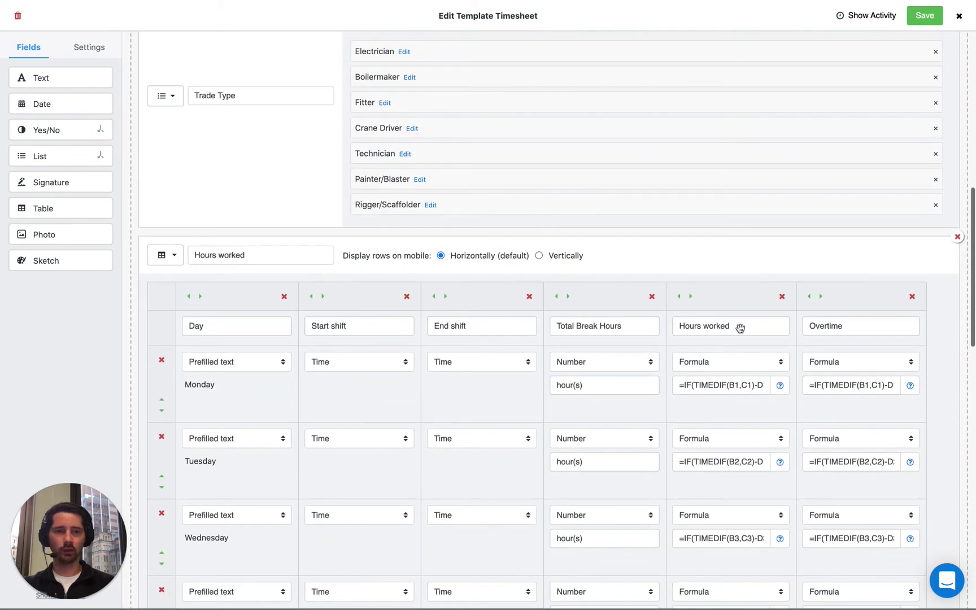
scroll(564, 289, down, 5)
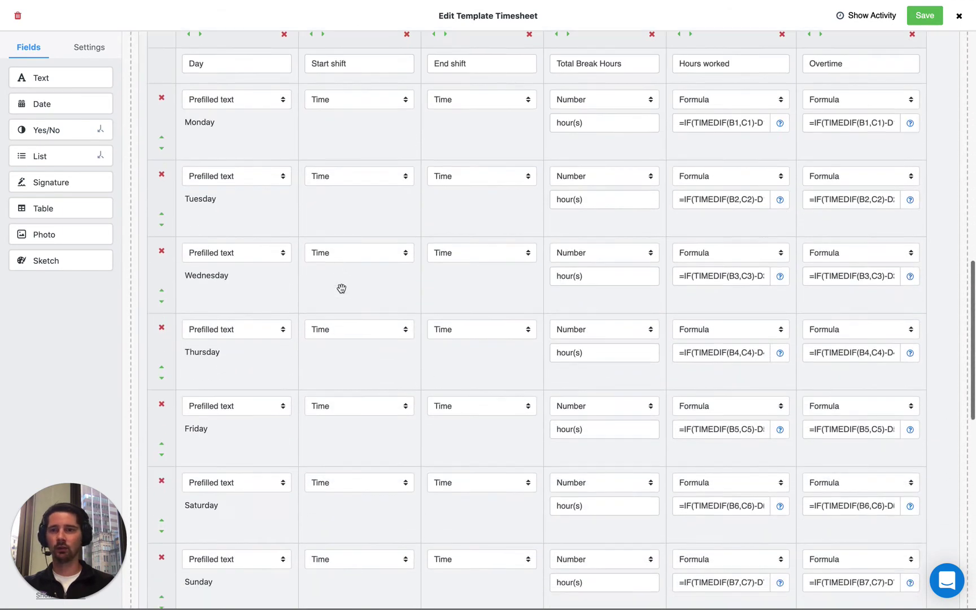
scroll(246, 346, down, 2)
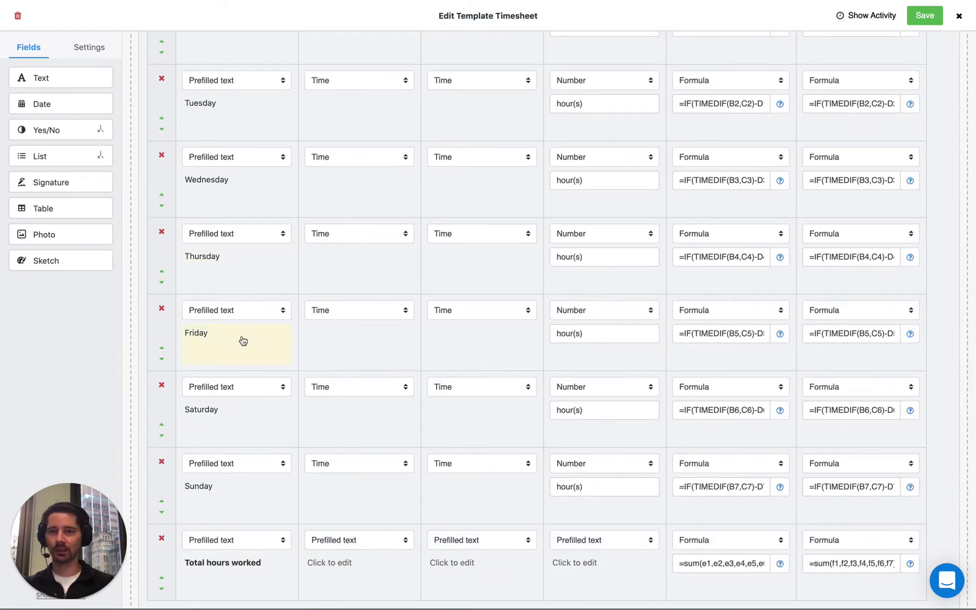
scroll(243, 341, up, 15)
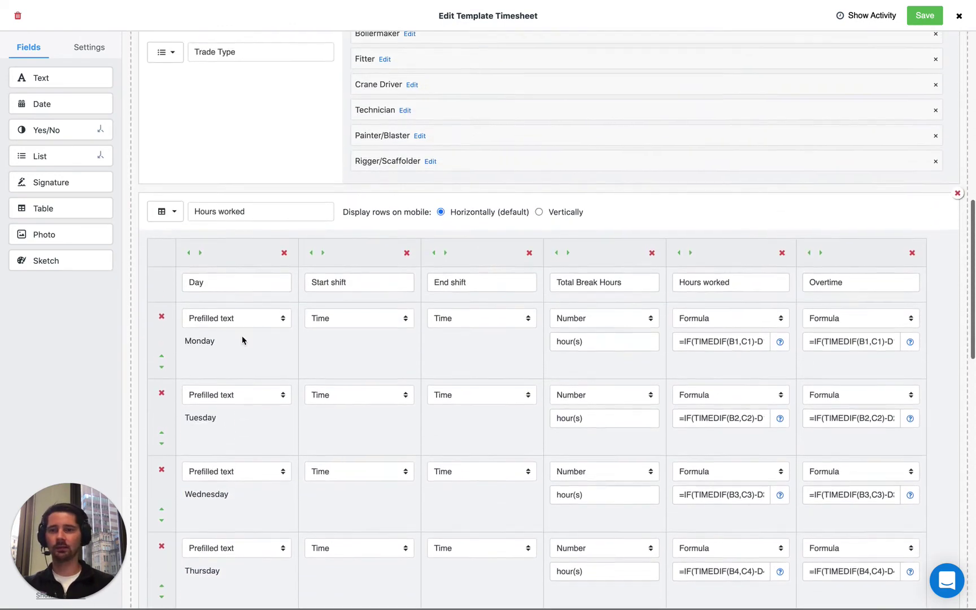
scroll(242, 336, up, 1)
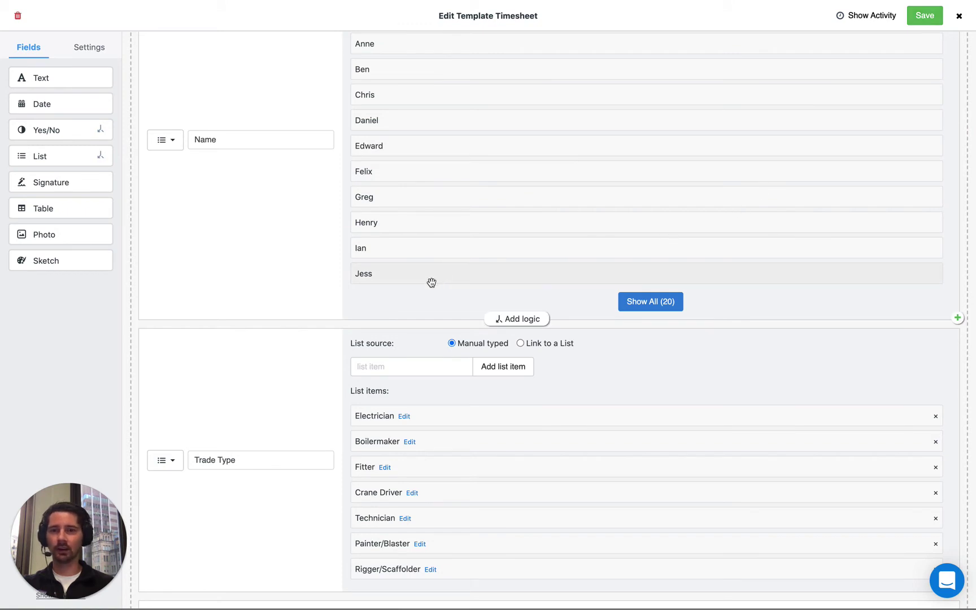
scroll(313, 250, up, 3)
scroll(312, 250, up, 1)
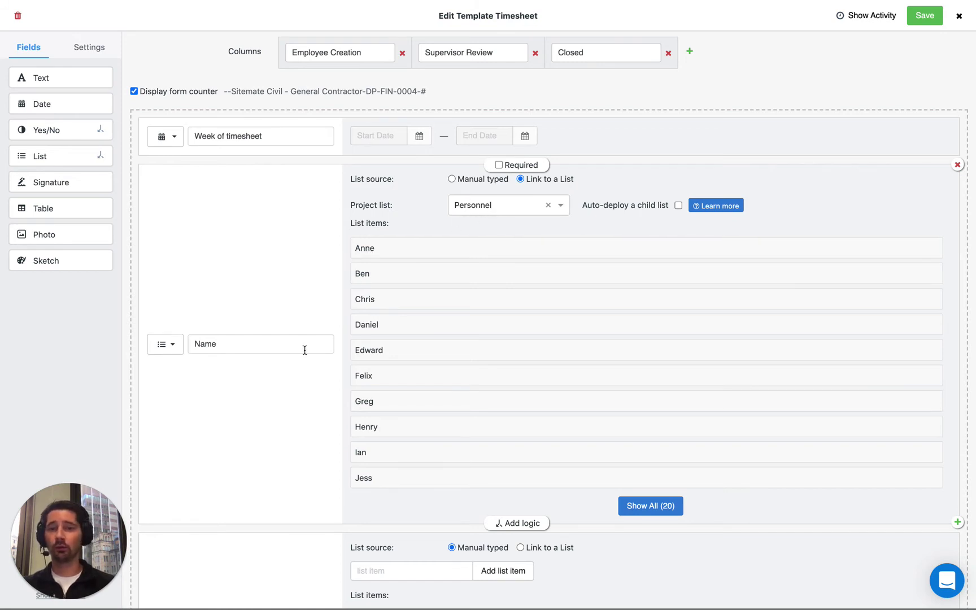
View the available cell types for Monday's End shift in the Hours worked table, leaving it as Time
scroll(305, 349, down, 10)
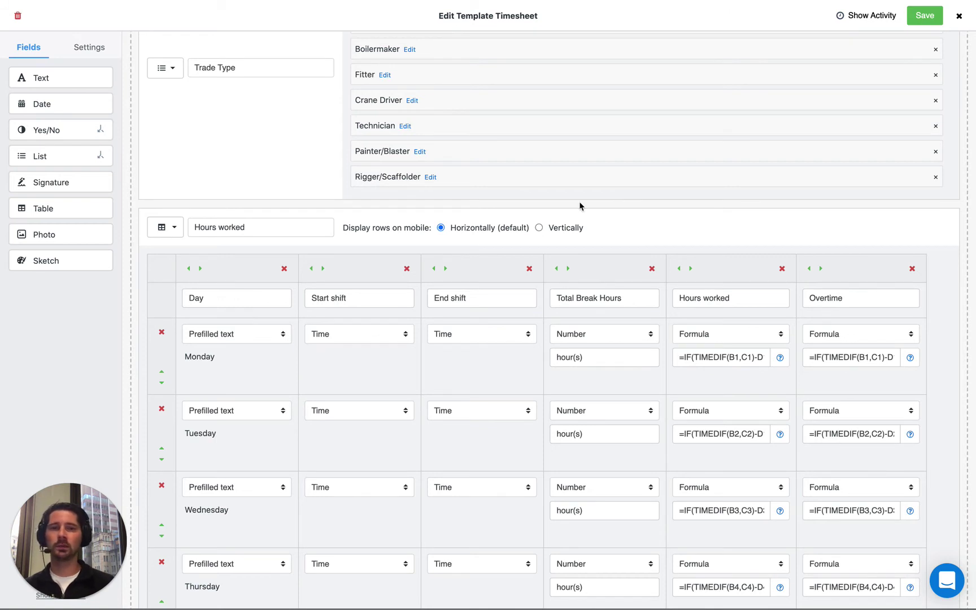
click(489, 336)
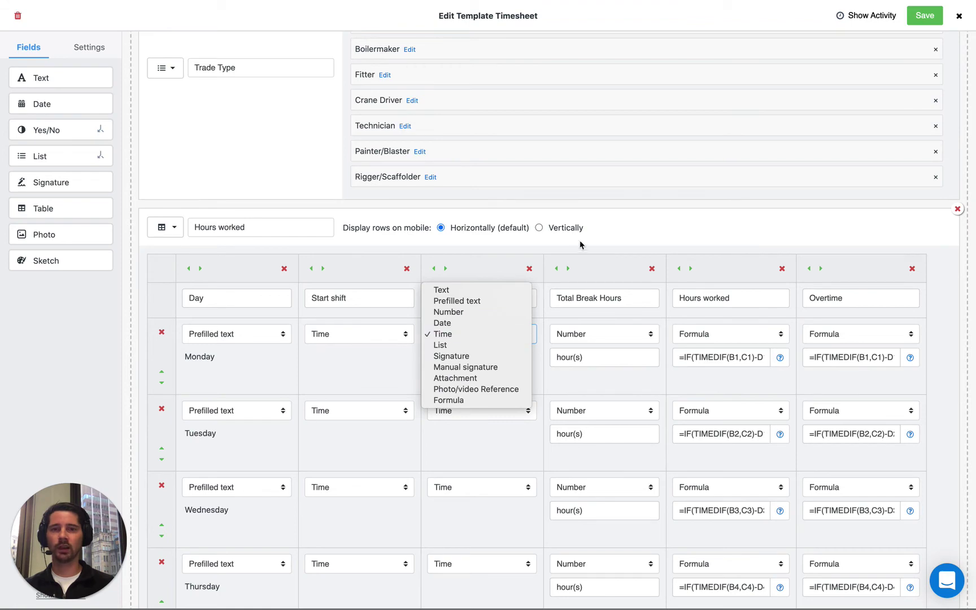
click(610, 209)
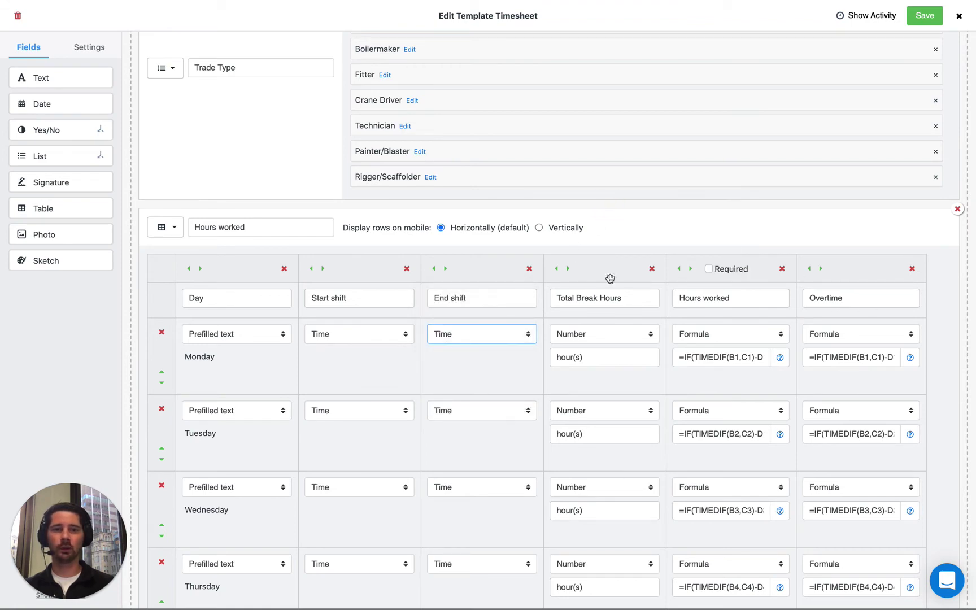
Try an extra column in the Hours worked table with its Monday cell as a list linked to Cost Codes, and remove the column
scroll(510, 274, down, 9)
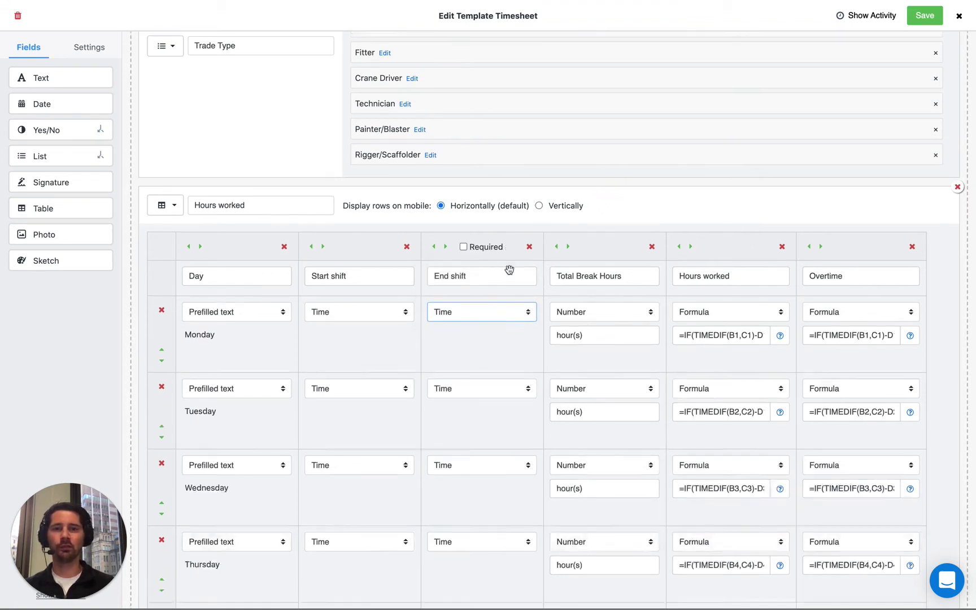
scroll(510, 274, down, 1)
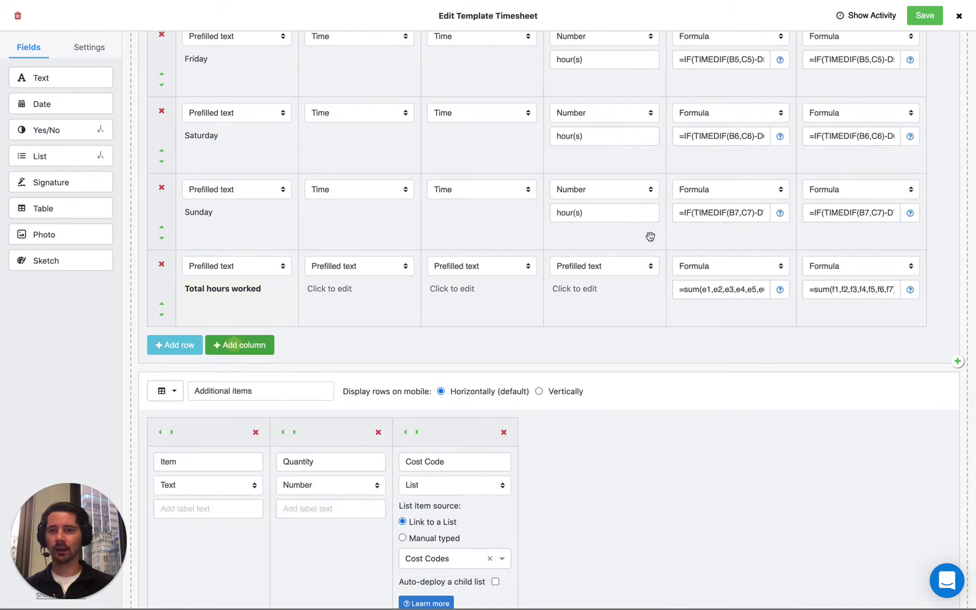
click(240, 345)
scroll(811, 201, up, 8)
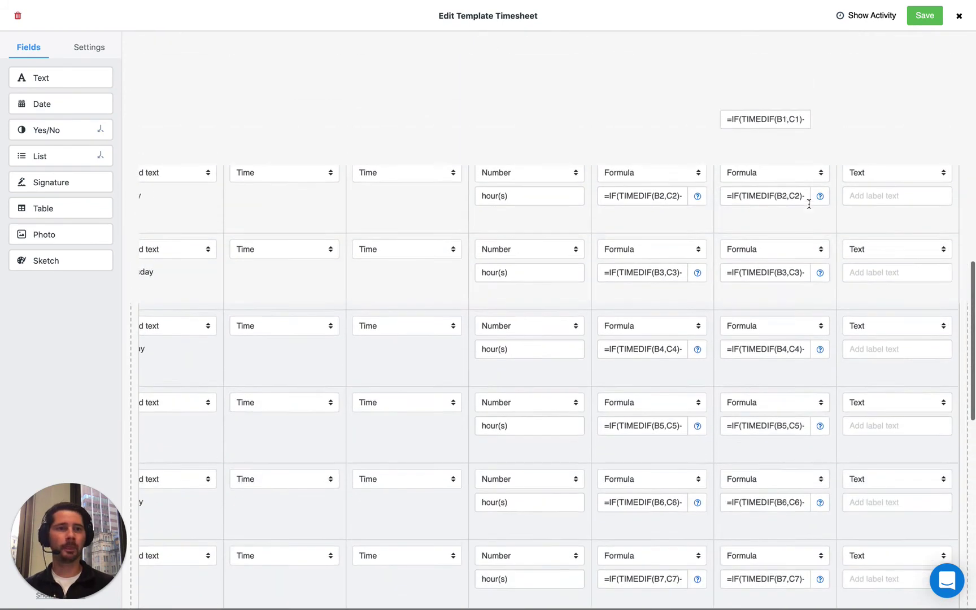
scroll(811, 208, down, 1)
click(871, 189)
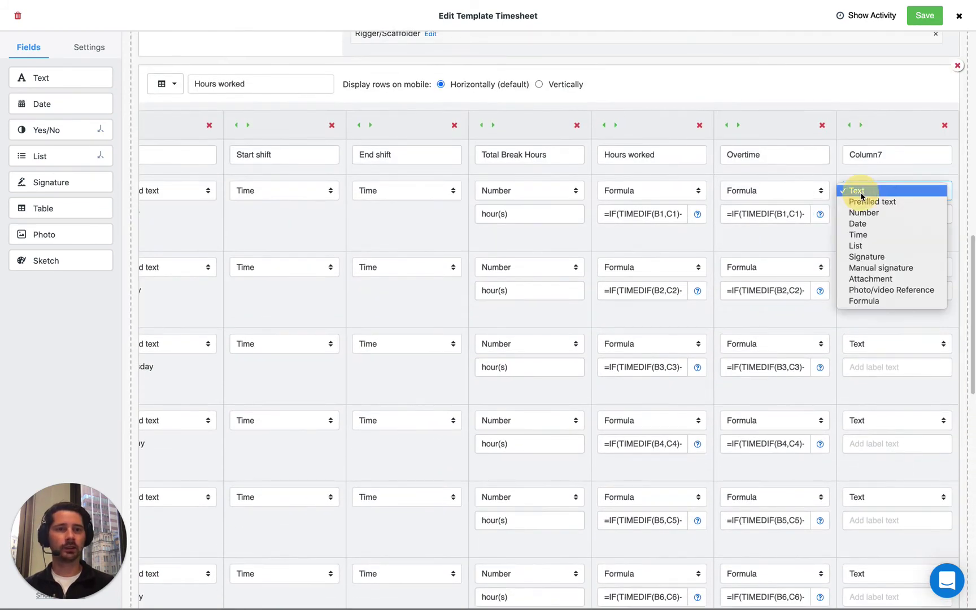
click(877, 247)
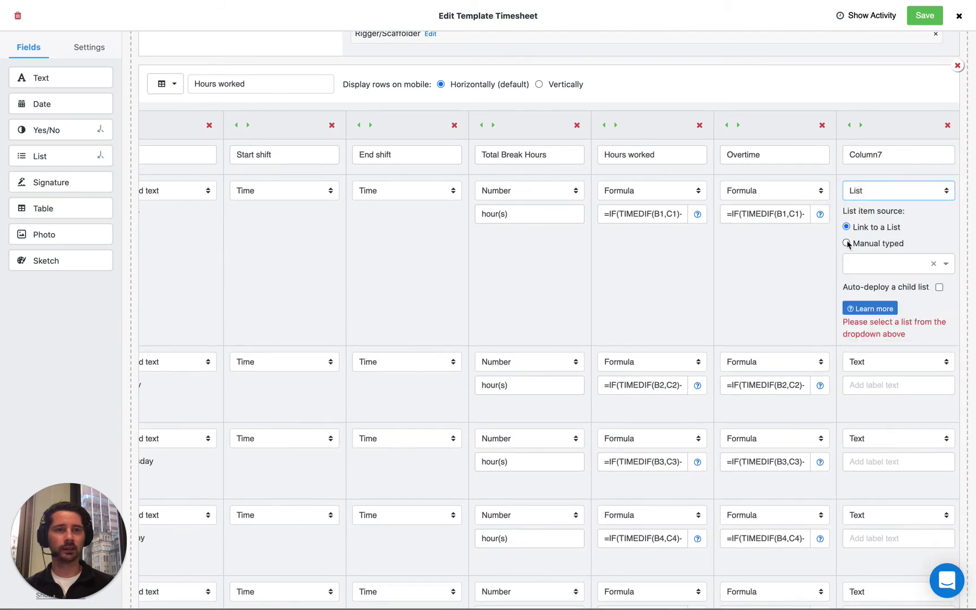
click(870, 264)
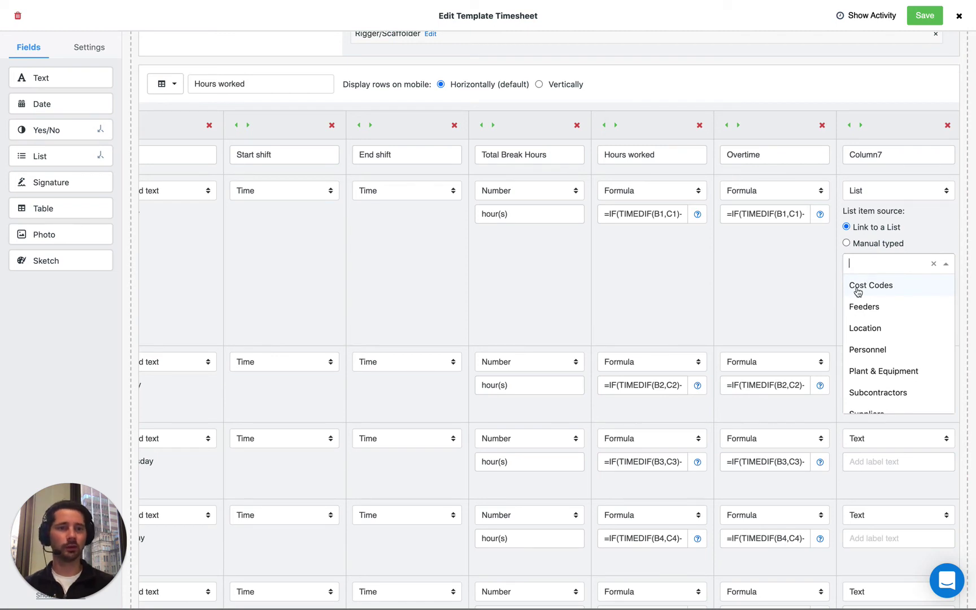
click(890, 291)
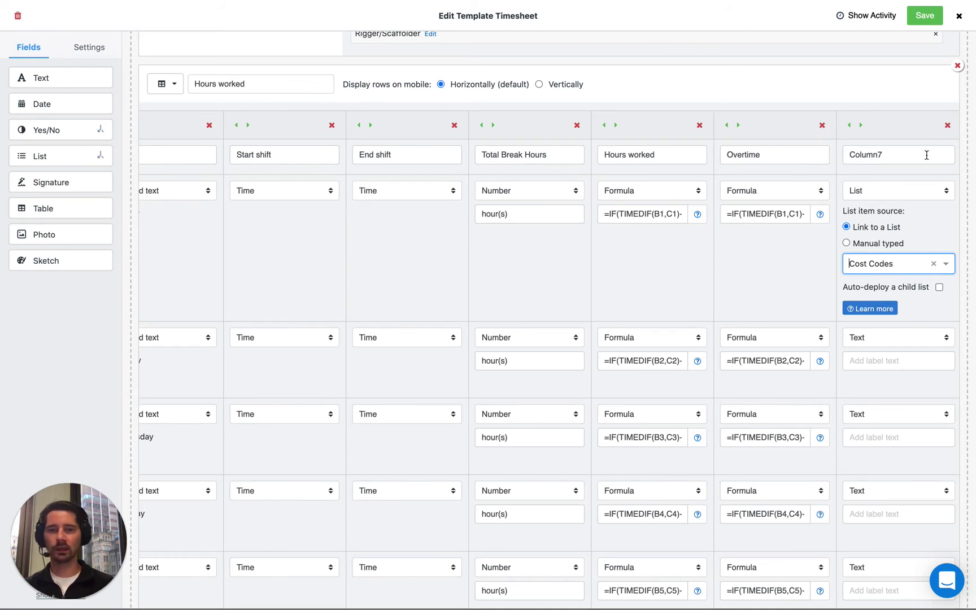
click(949, 126)
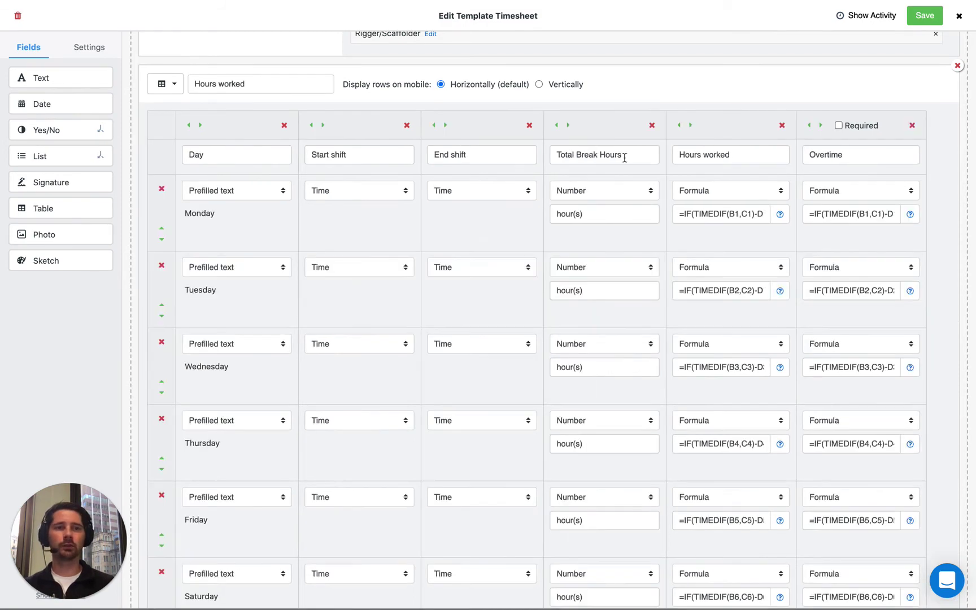
Close the Timesheet template editor without saving and go to the company's List Library
scroll(625, 158, up, 9)
scroll(625, 158, up, 4)
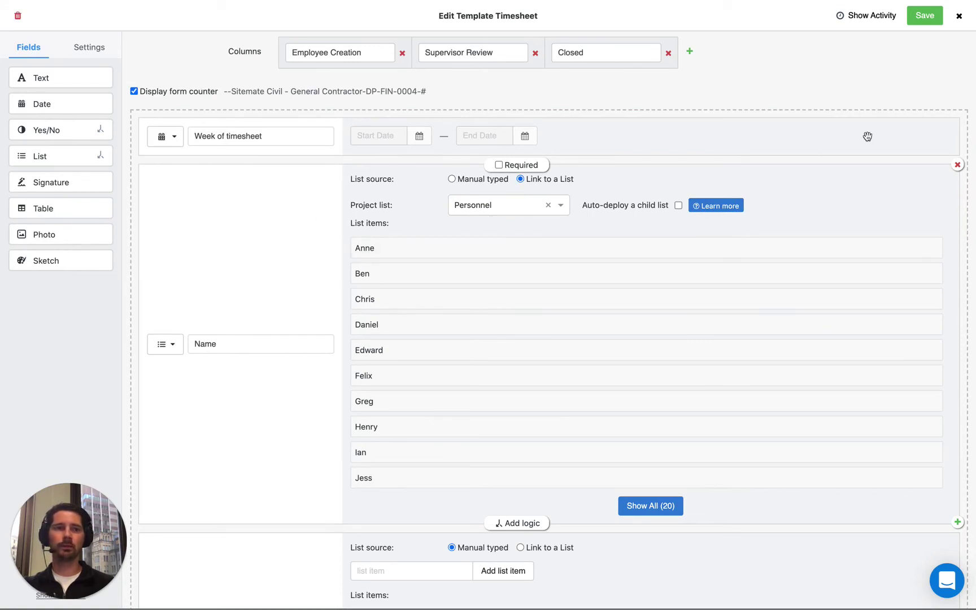
click(959, 18)
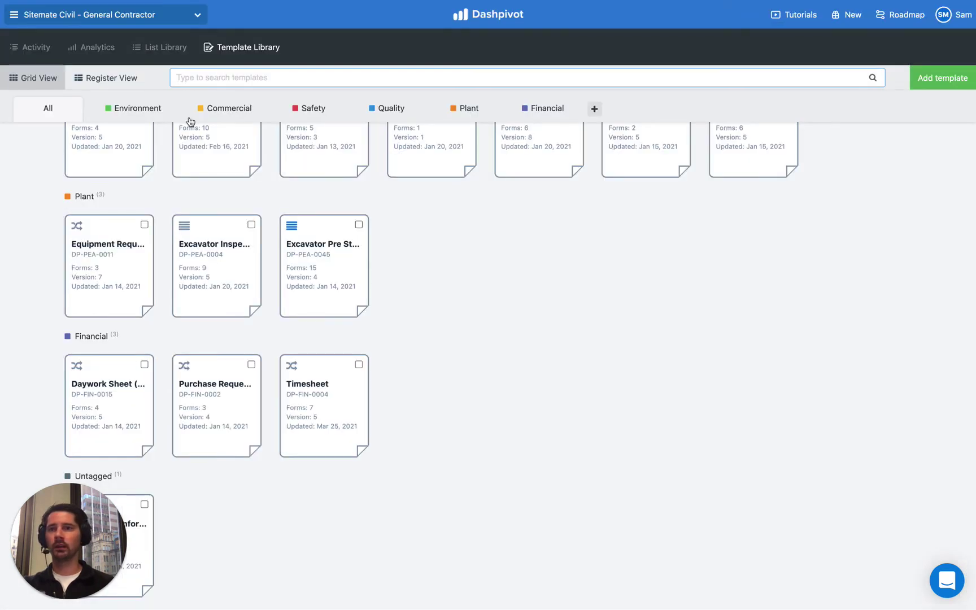
click(158, 55)
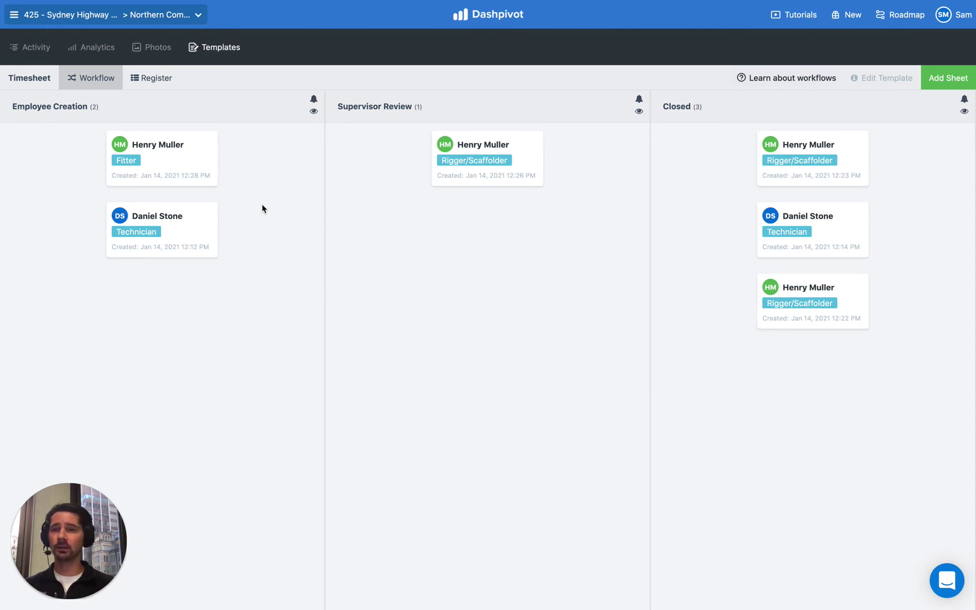
Show the timesheets in register view and filter the Name column to the first listed employee
click(156, 82)
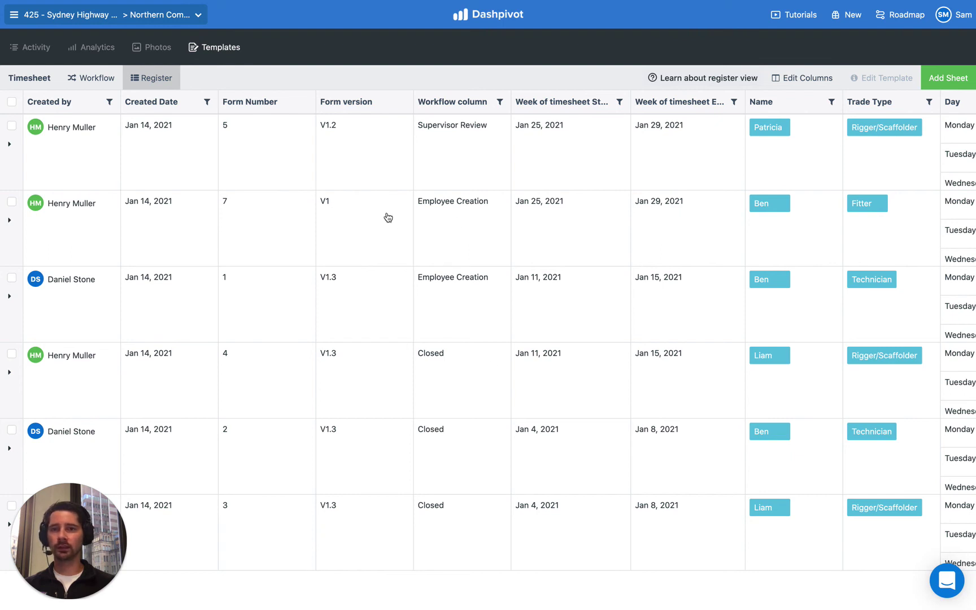
scroll(445, 131, right, 4)
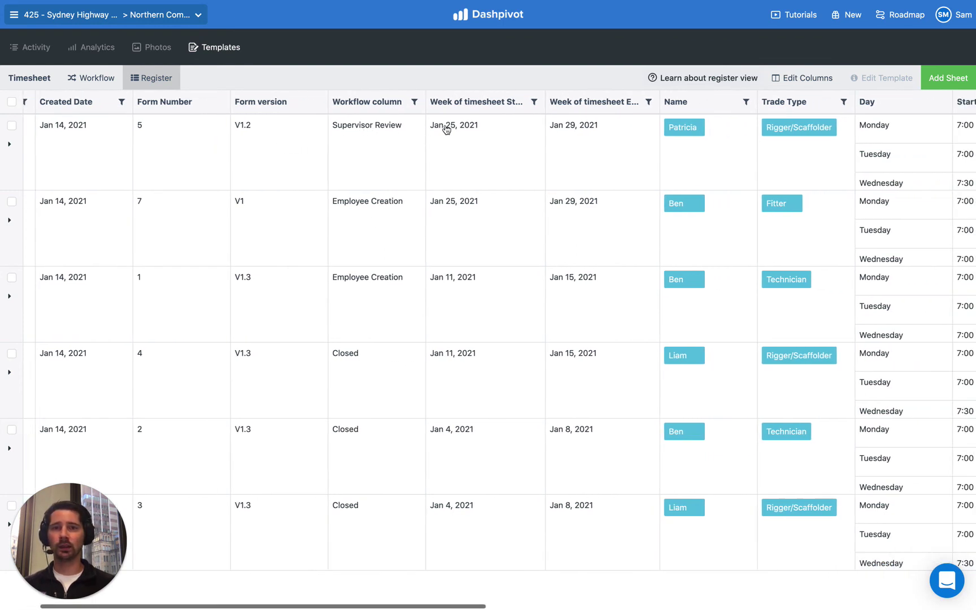
scroll(508, 111, right, 8)
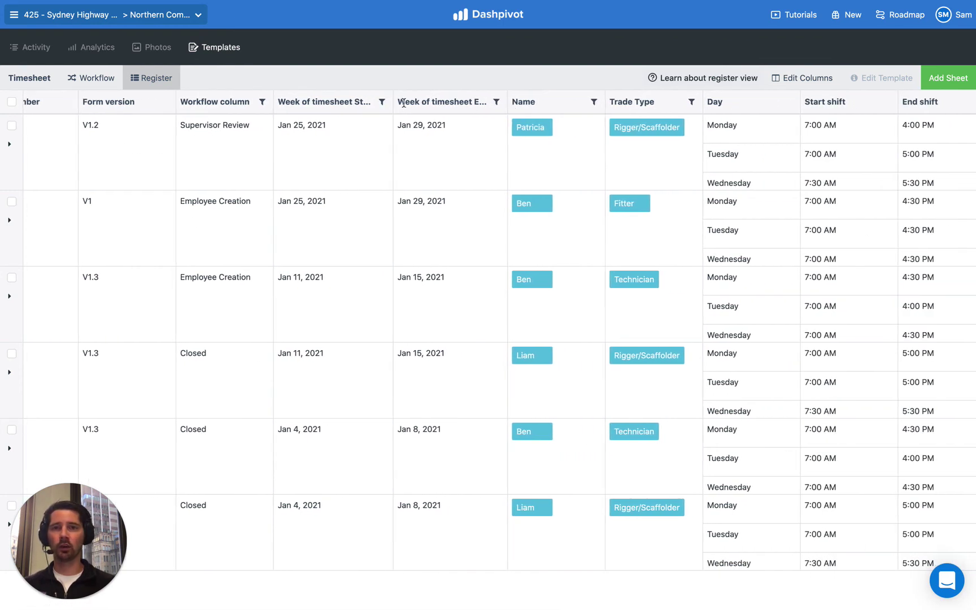
scroll(502, 112, right, 3)
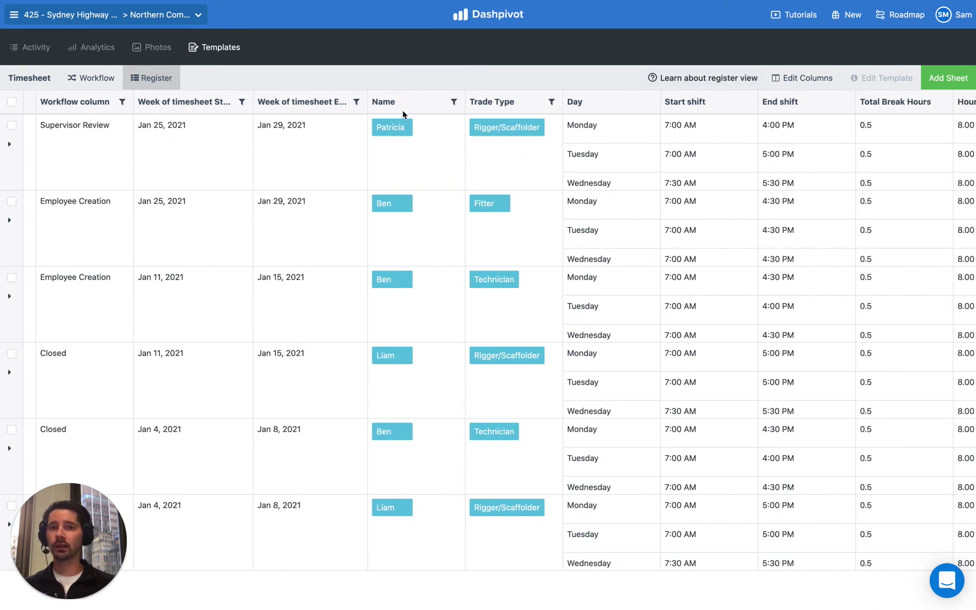
click(455, 102)
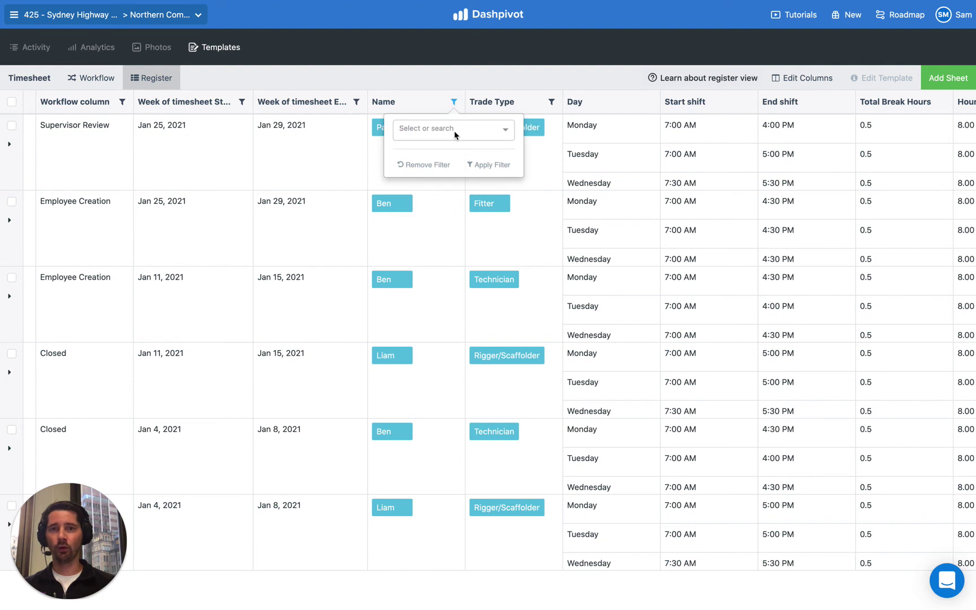
click(455, 134)
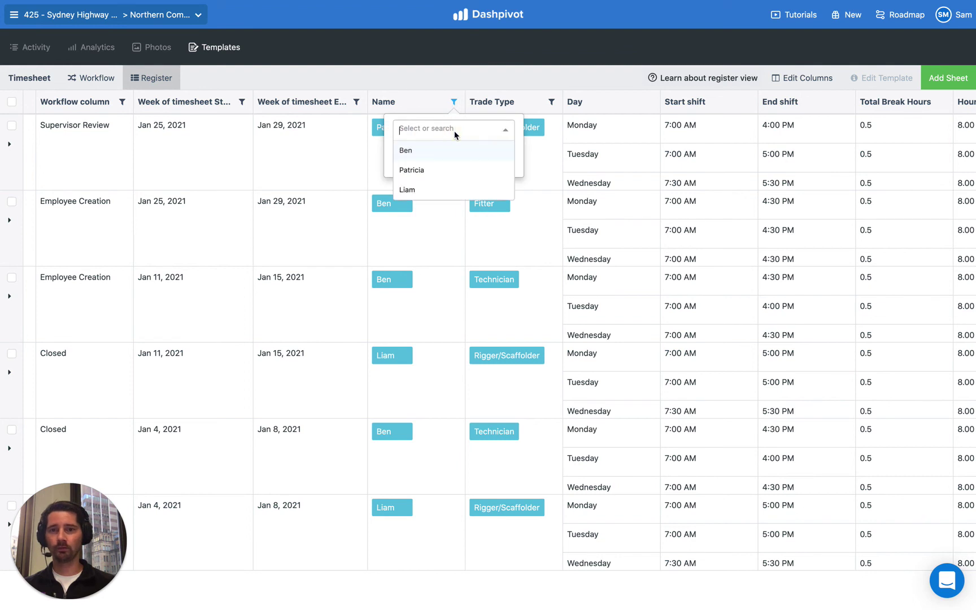
click(416, 152)
click(497, 165)
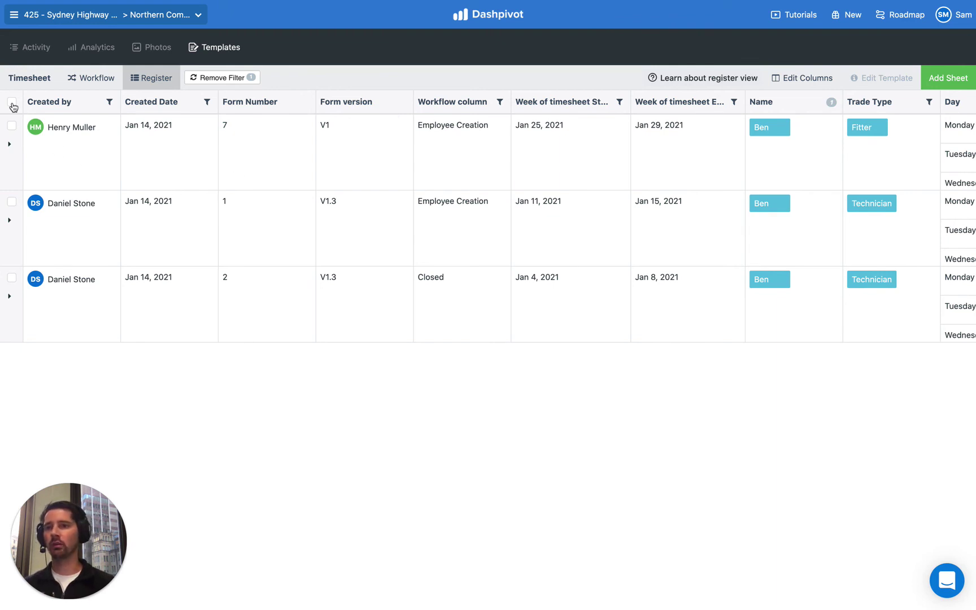
Select all the filtered timesheets and view the available PDF download options without downloading
click(11, 126)
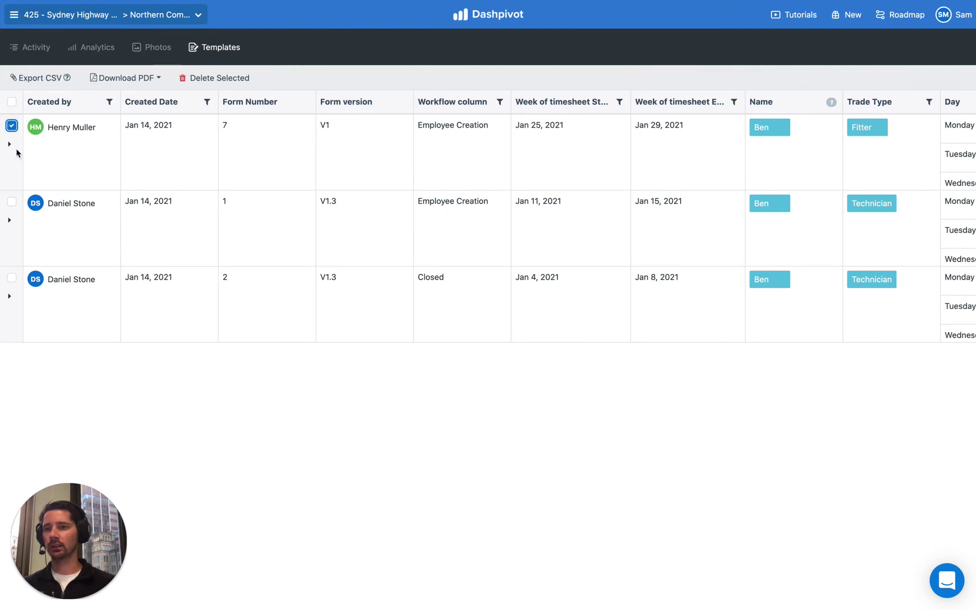
click(12, 202)
click(11, 102)
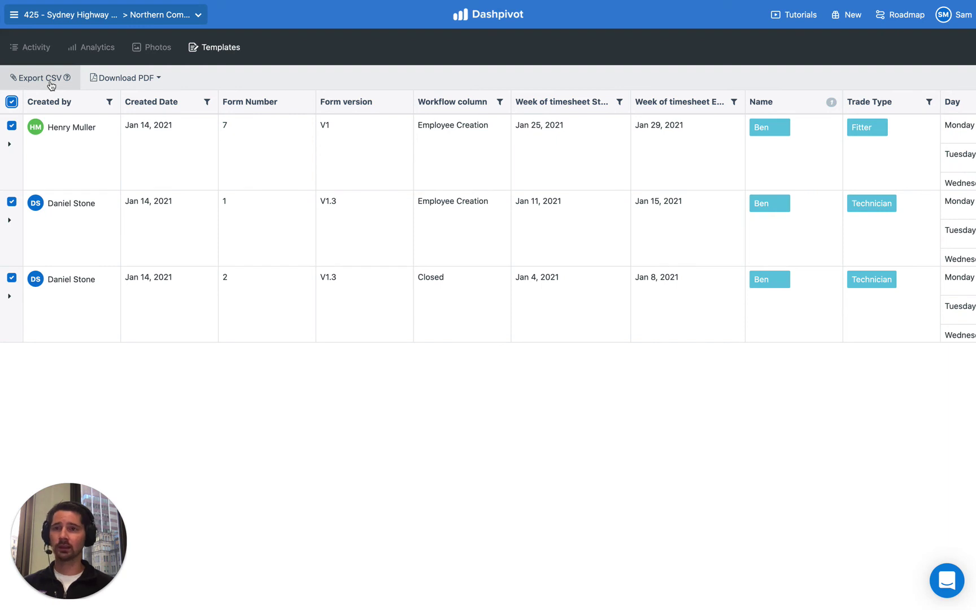
click(158, 78)
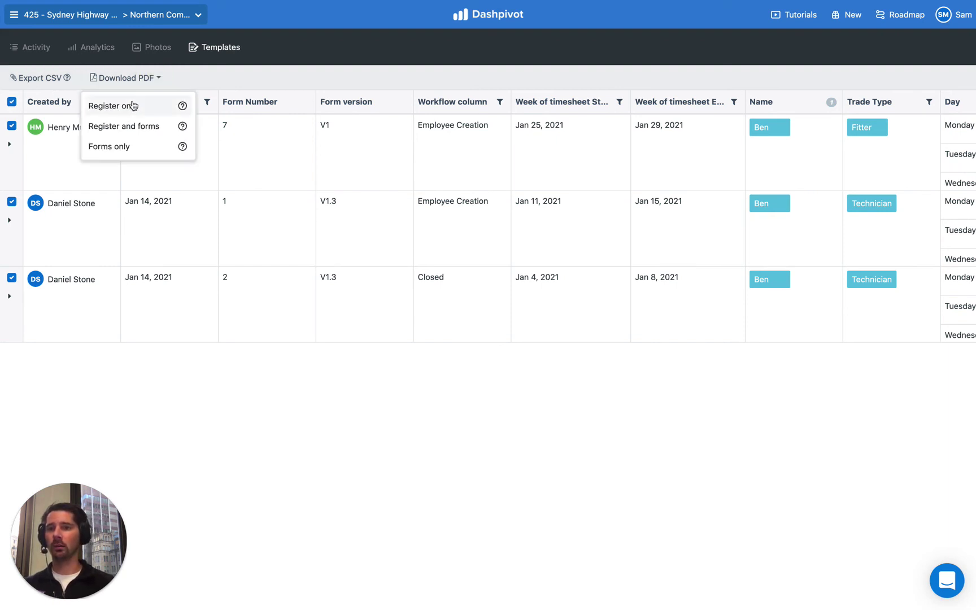
click(201, 78)
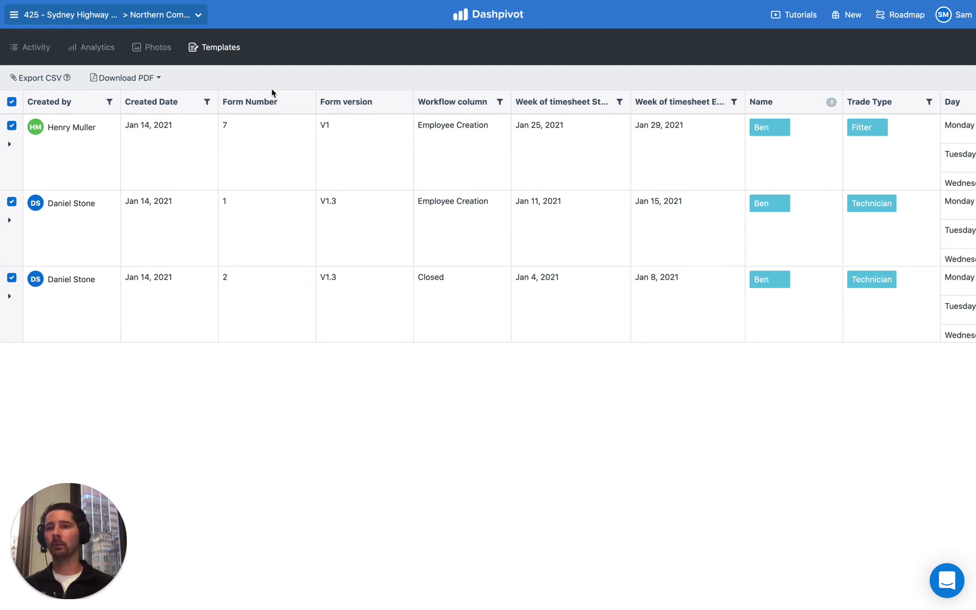
Open the Total Hours (weekly) per person chart in the Labour analytics dashboard and examine each person's weekly hours
click(89, 54)
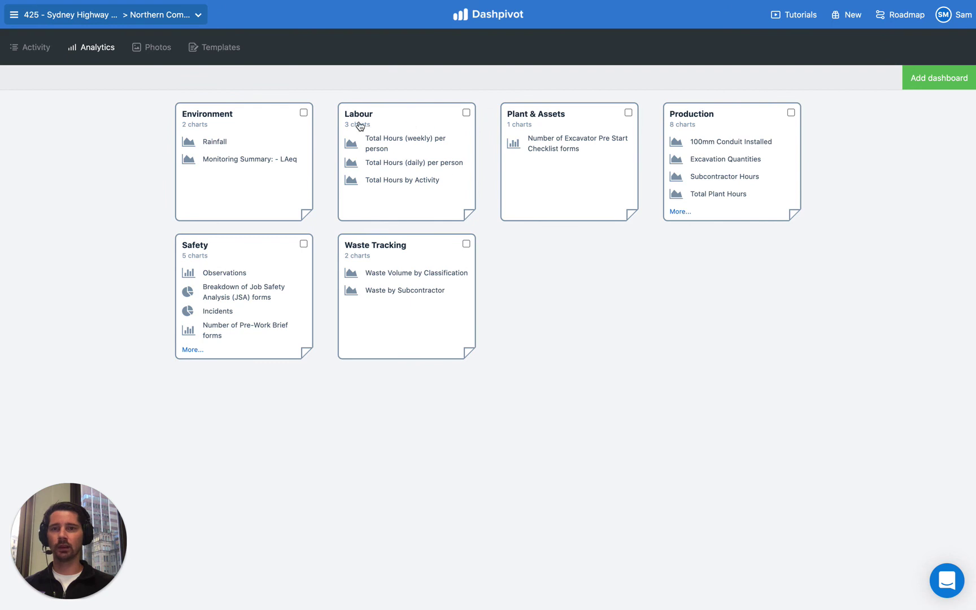
click(394, 123)
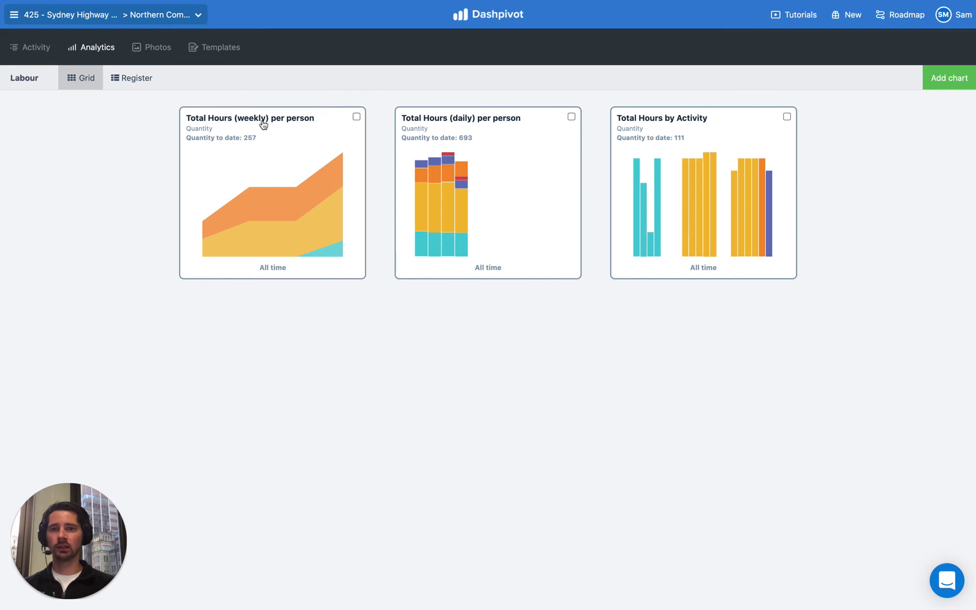
click(295, 136)
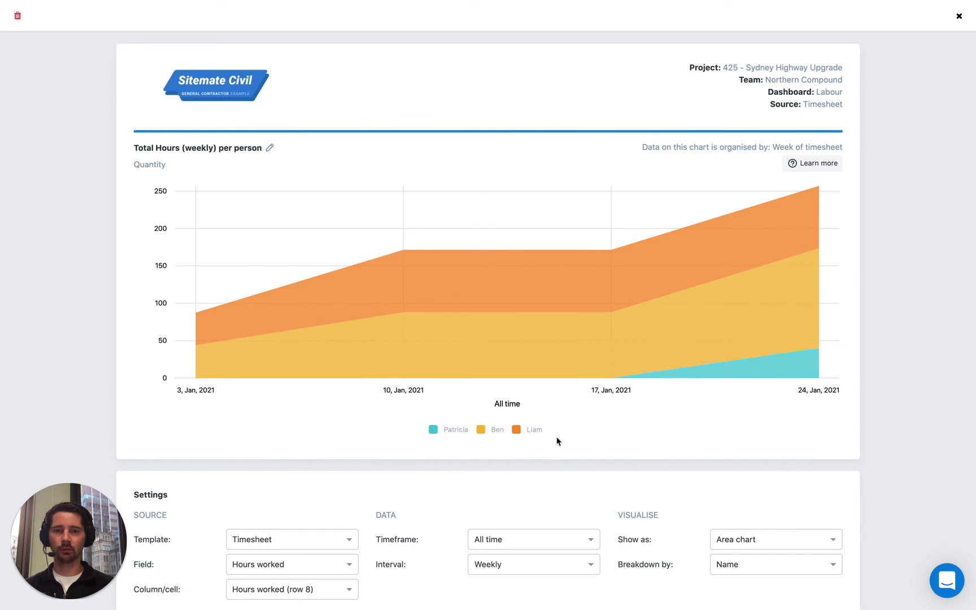
mouse_move(702, 316)
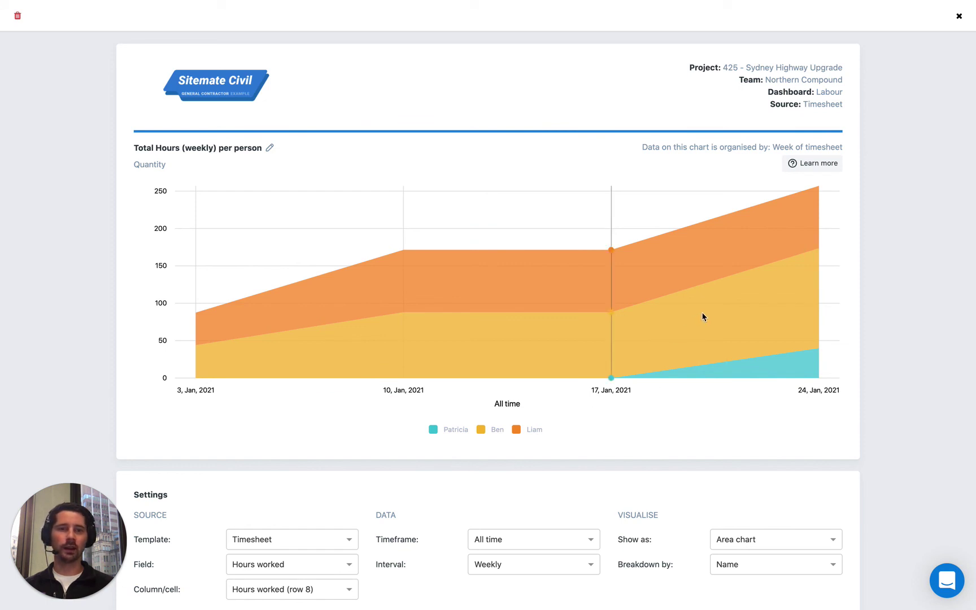
mouse_move(400, 310)
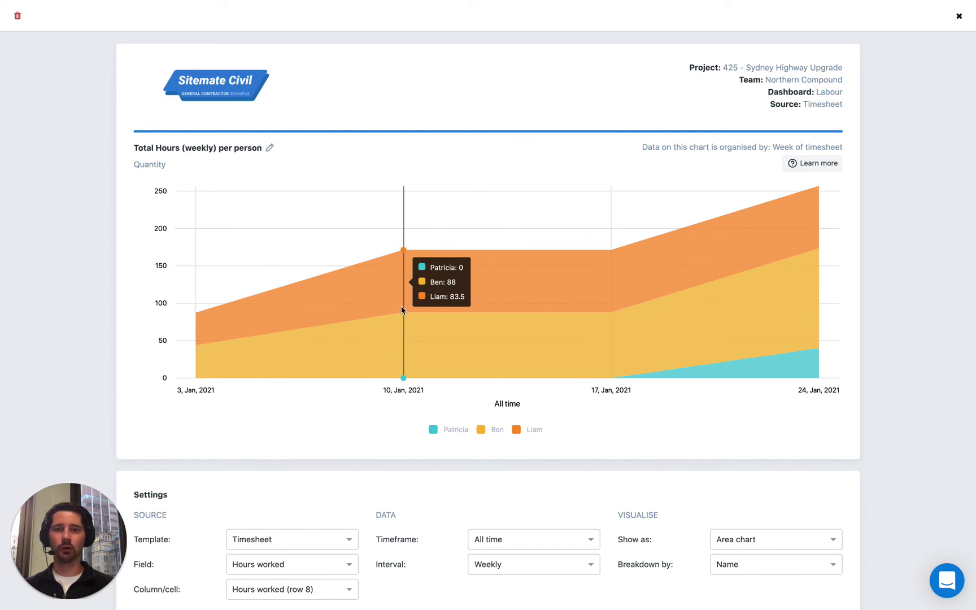
mouse_move(657, 307)
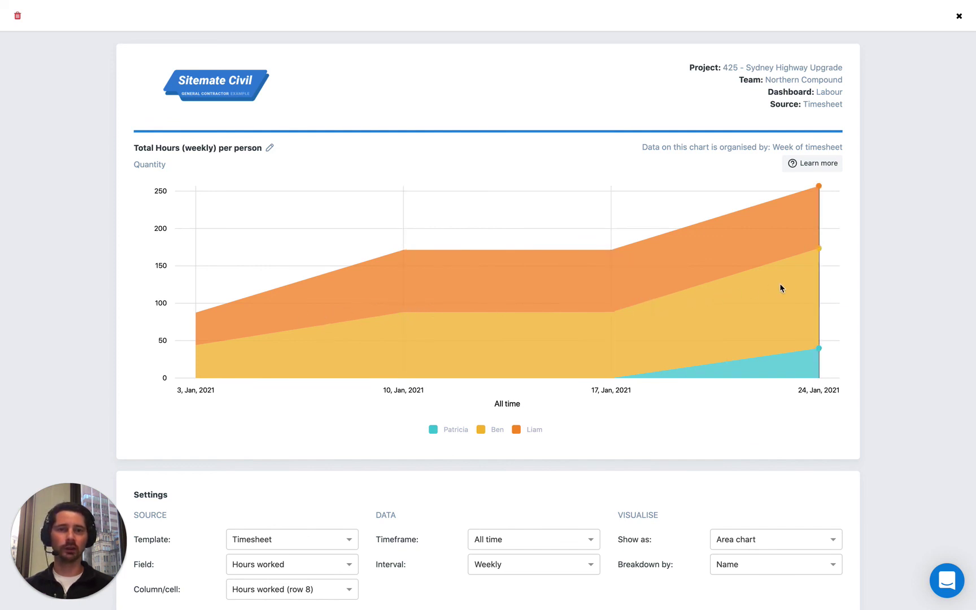
mouse_move(795, 284)
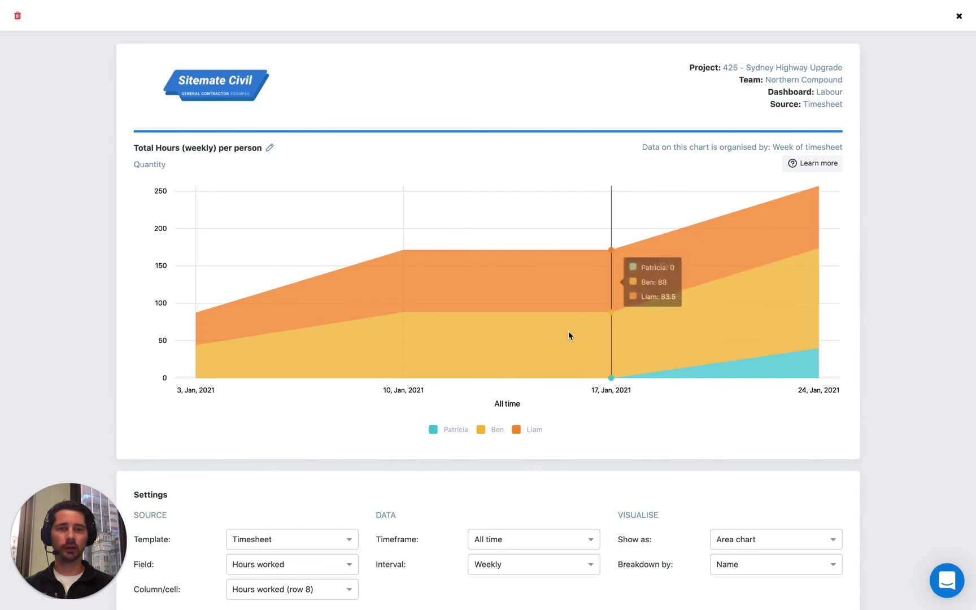
Show the Total Hours (weekly) per person chart as a line chart
scroll(568, 332, down, 2)
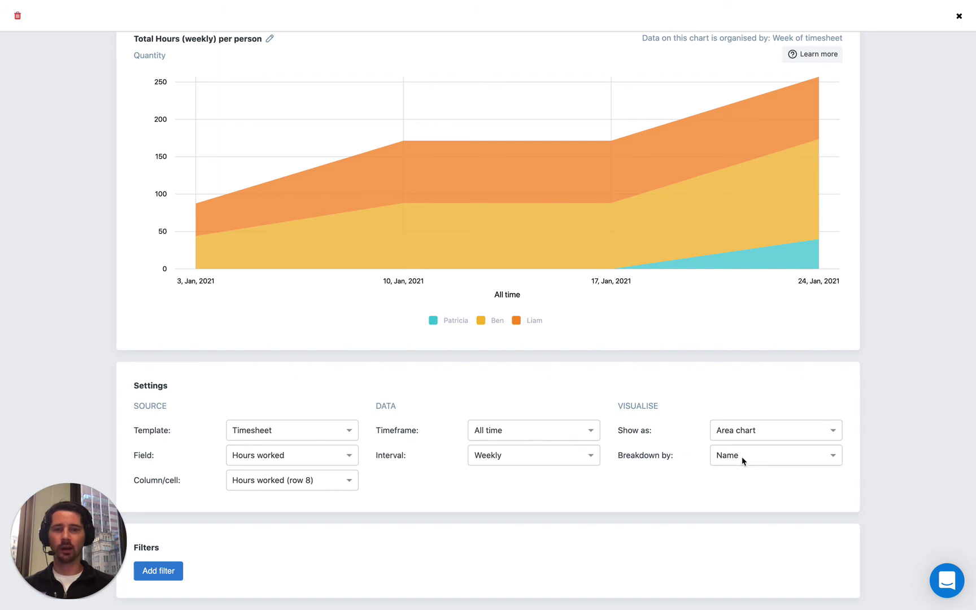
click(756, 434)
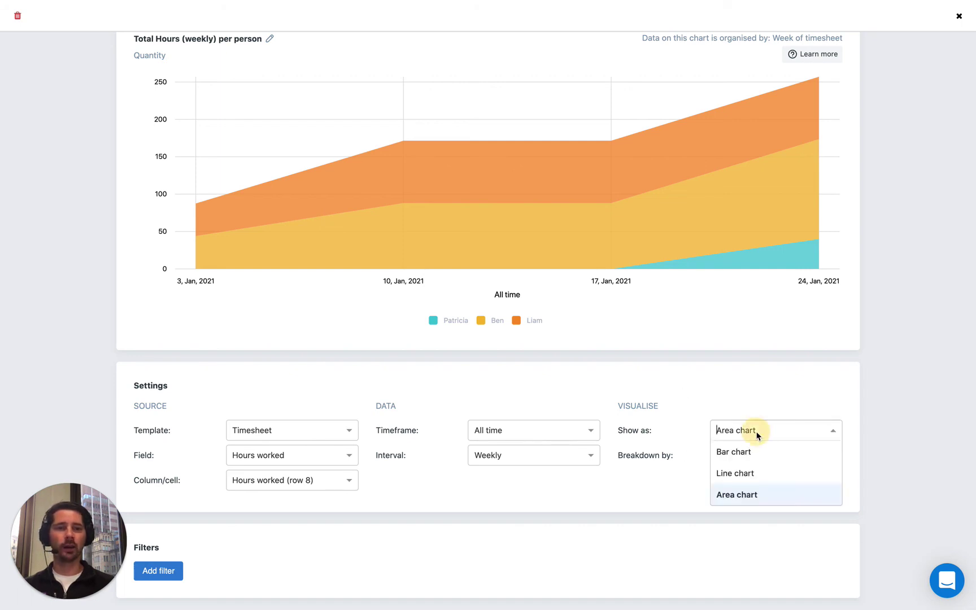
click(761, 479)
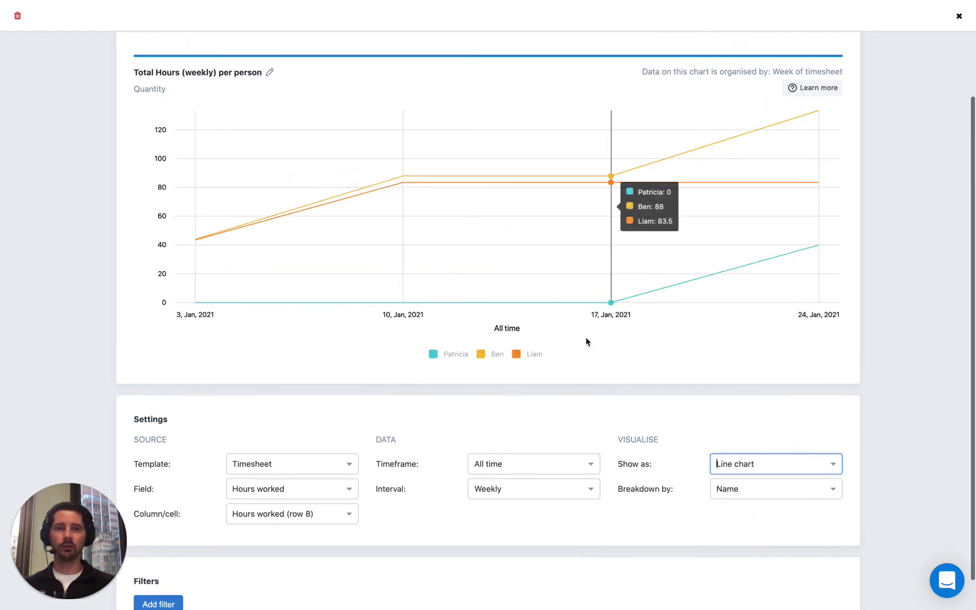
scroll(453, 431, down, 1)
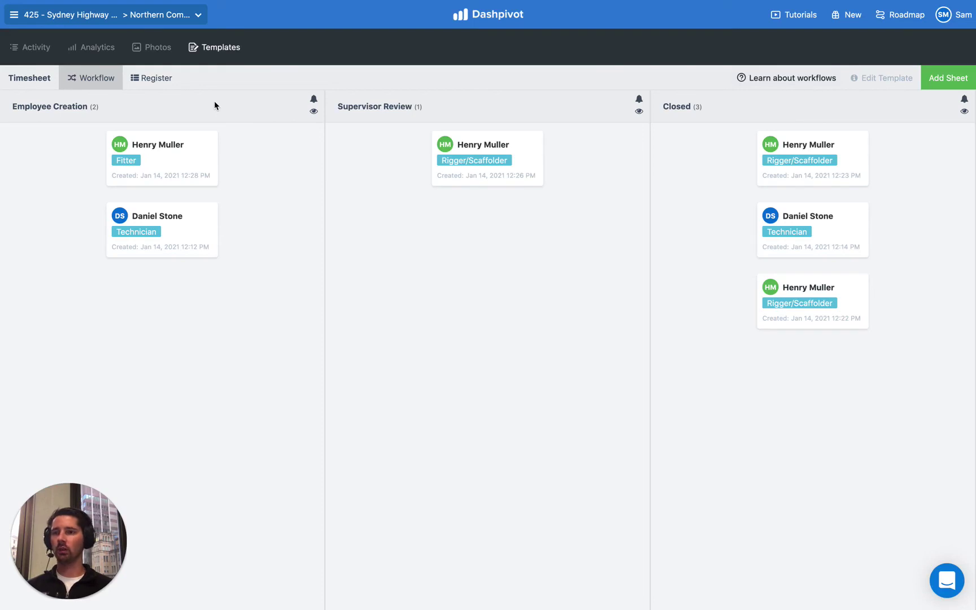
View the company's project and team folders from the Timesheet workflow, staying in the Northern Compound team
click(108, 12)
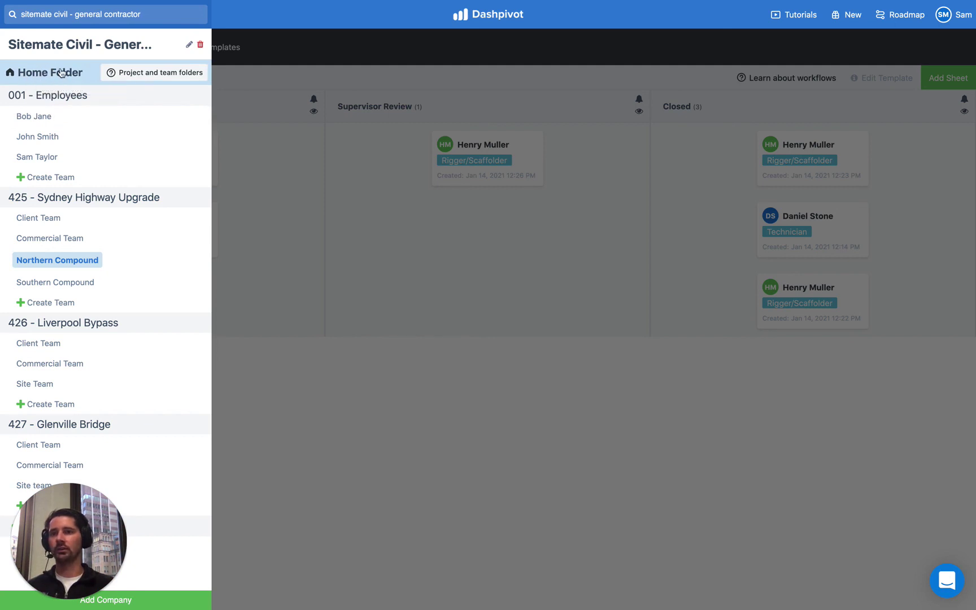
click(314, 148)
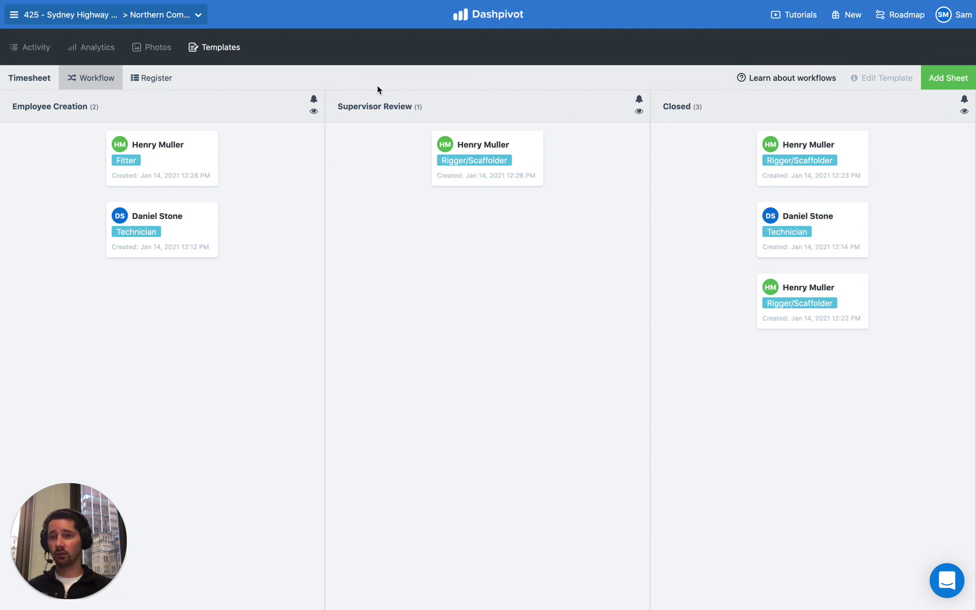
click(141, 15)
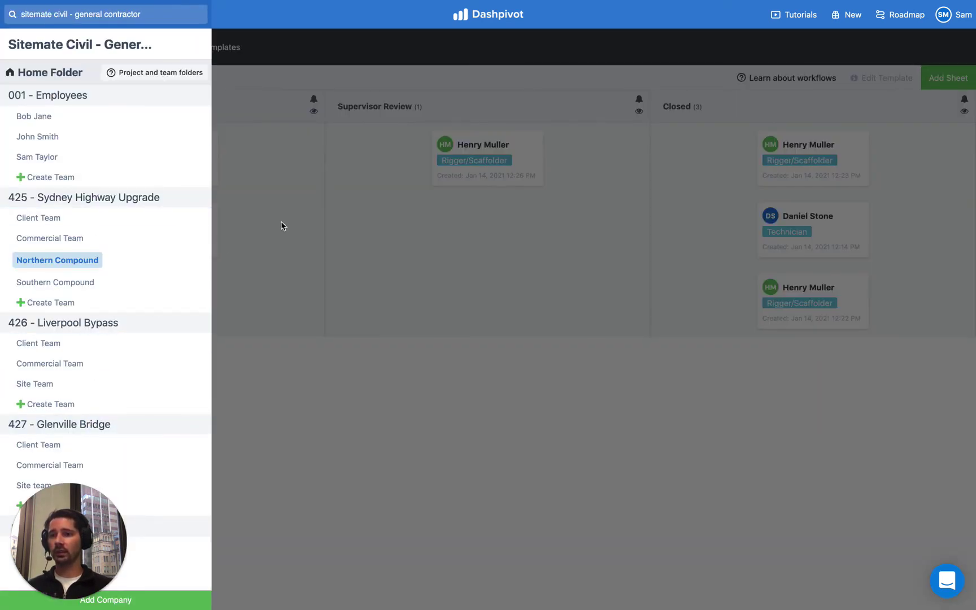
click(282, 226)
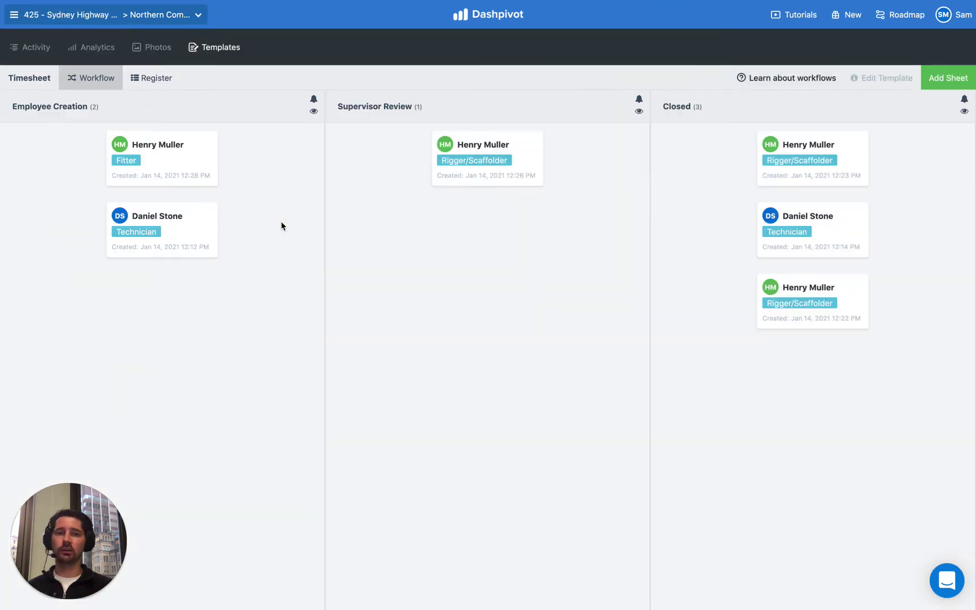